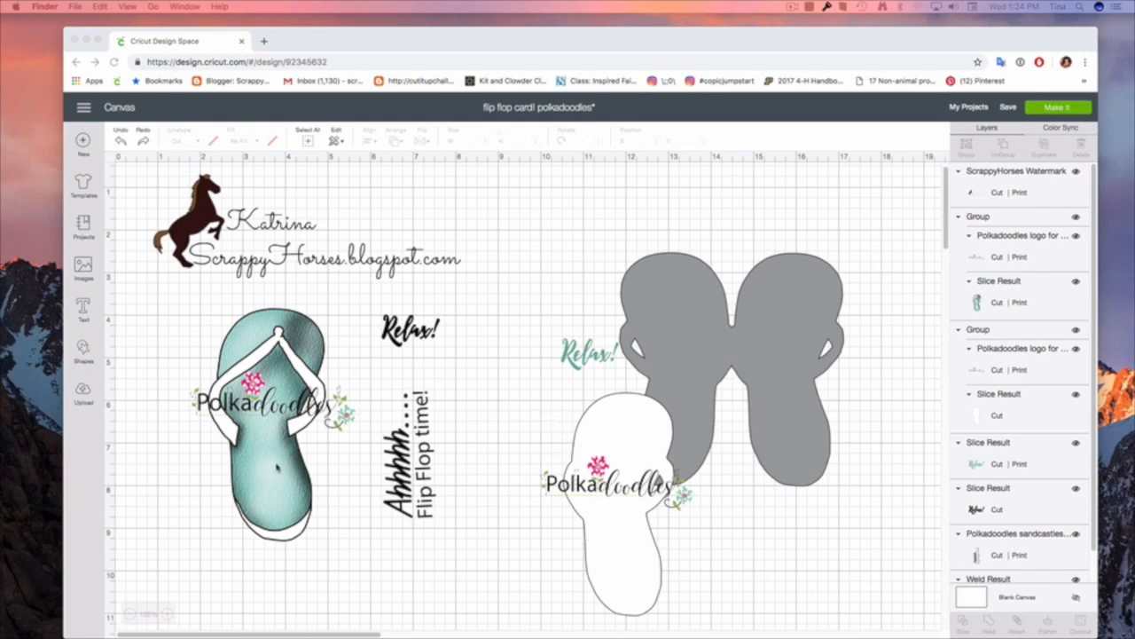
Step: Move the printed teal flip-flop group slightly away from the text, then copy and paste it
{"action": "left_click", "coordinate": [259, 459]}
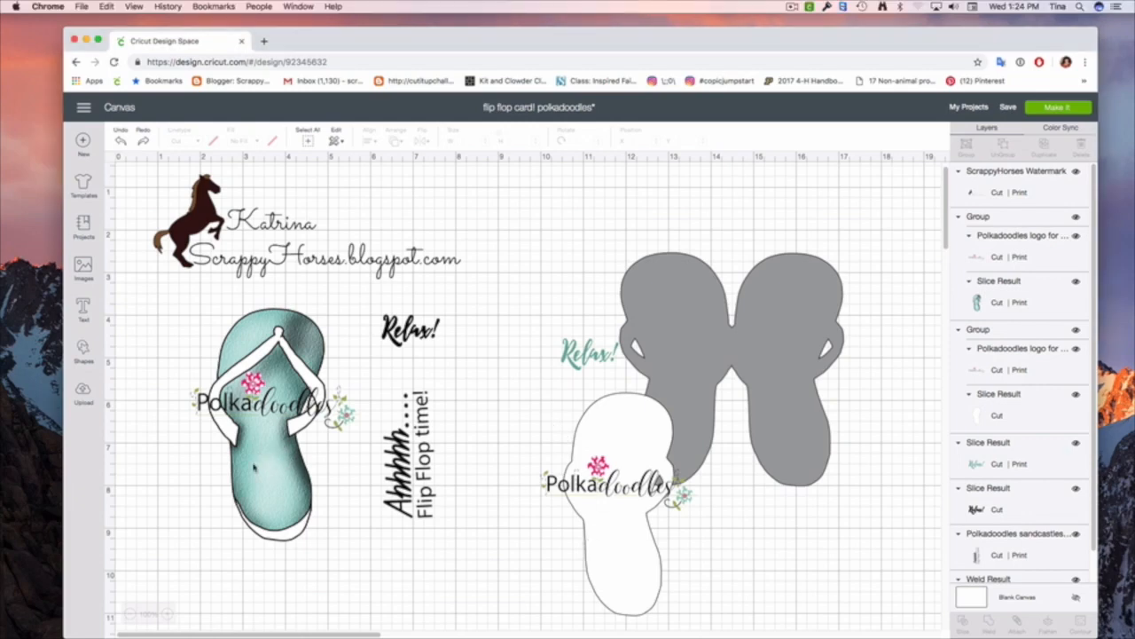
{"action": "left_click_drag", "start_coordinate": [271, 446], "coordinate": [259, 448]}
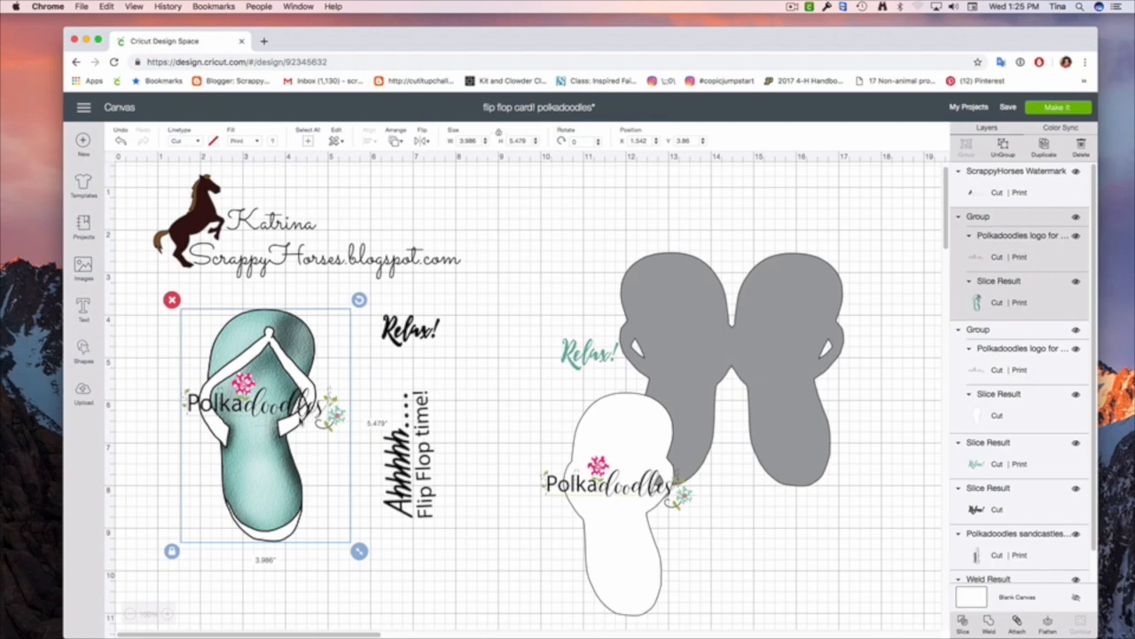
{"action": "right_click", "coordinate": [289, 424]}
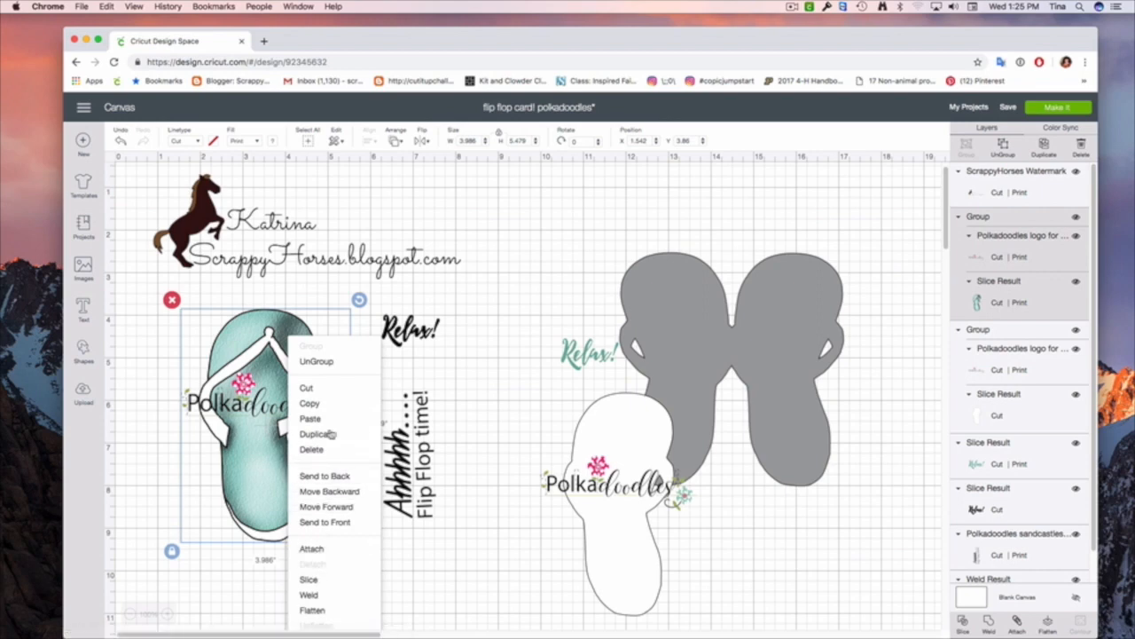
{"action": "left_click", "coordinate": [310, 403]}
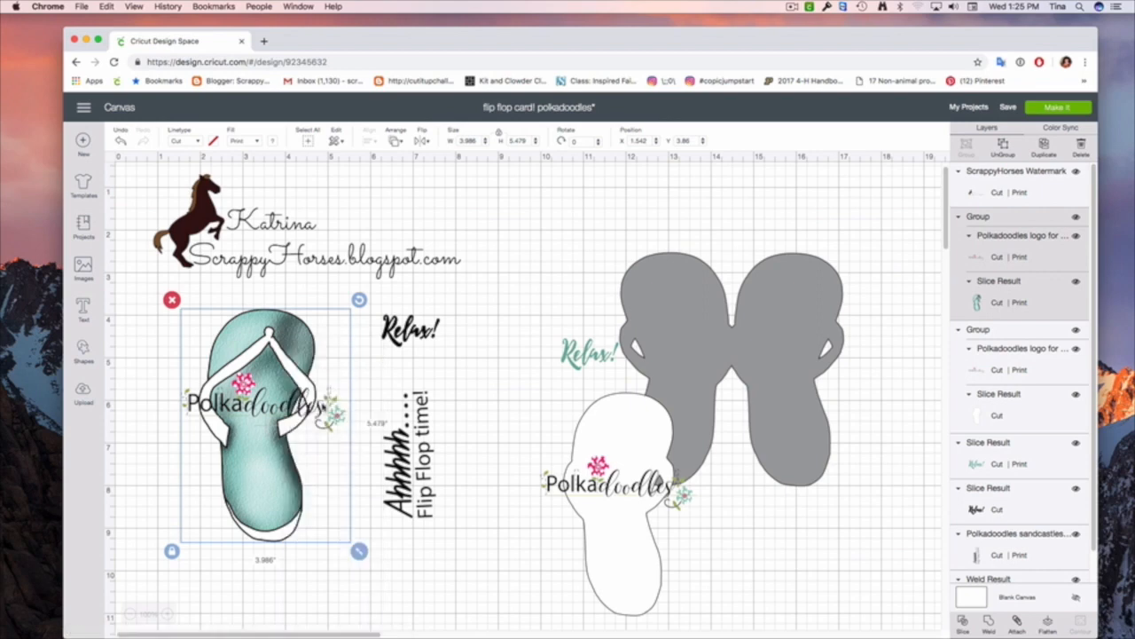
{"action": "right_click", "coordinate": [318, 335]}
{"action": "left_click", "coordinate": [355, 405]}
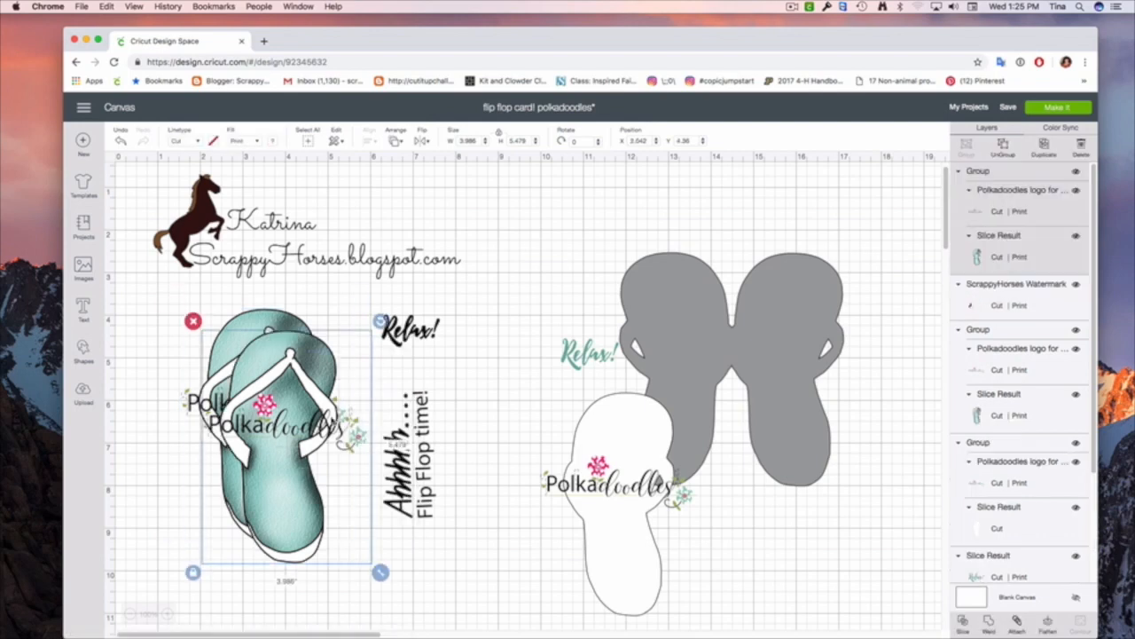
Step: Rearrange the canvas so the pasted flip flop, white flip flop, teal "Relax!" text and gray double flip-flop base sit apart
{"action": "left_click_drag", "start_coordinate": [271, 467], "coordinate": [773, 388]}
{"action": "left_click_drag", "start_coordinate": [622, 494], "coordinate": [542, 543]}
{"action": "left_click_drag", "start_coordinate": [590, 355], "coordinate": [442, 357]}
{"action": "left_click_drag", "start_coordinate": [786, 384], "coordinate": [835, 544]}
{"action": "left_click_drag", "start_coordinate": [674, 388], "coordinate": [575, 328]}
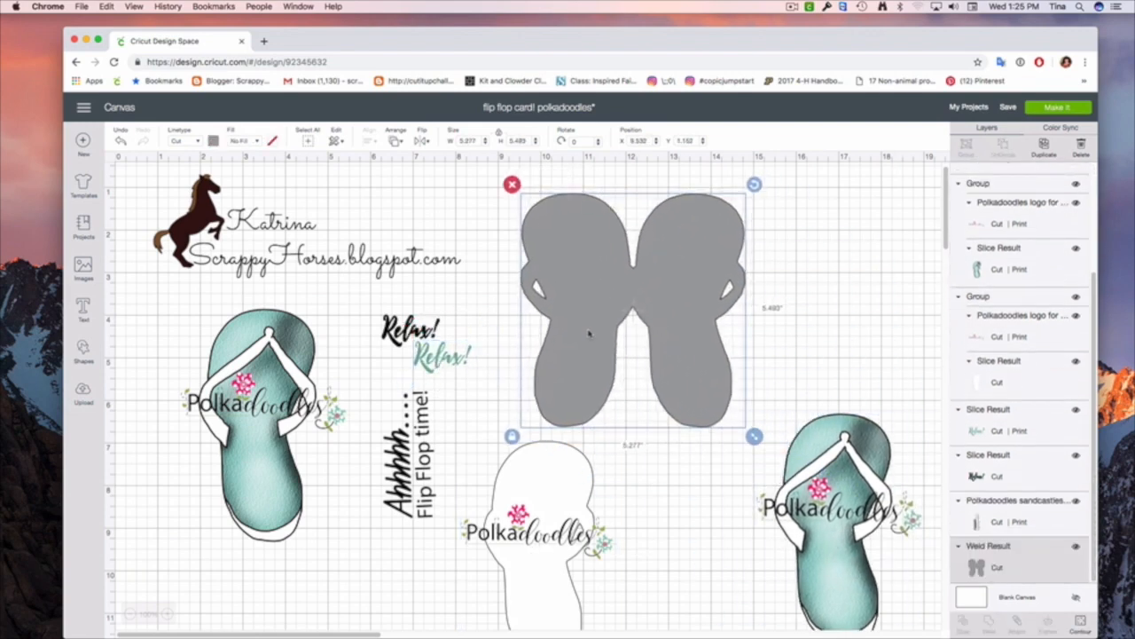
{"action": "left_click_drag", "start_coordinate": [834, 540], "coordinate": [760, 535]}
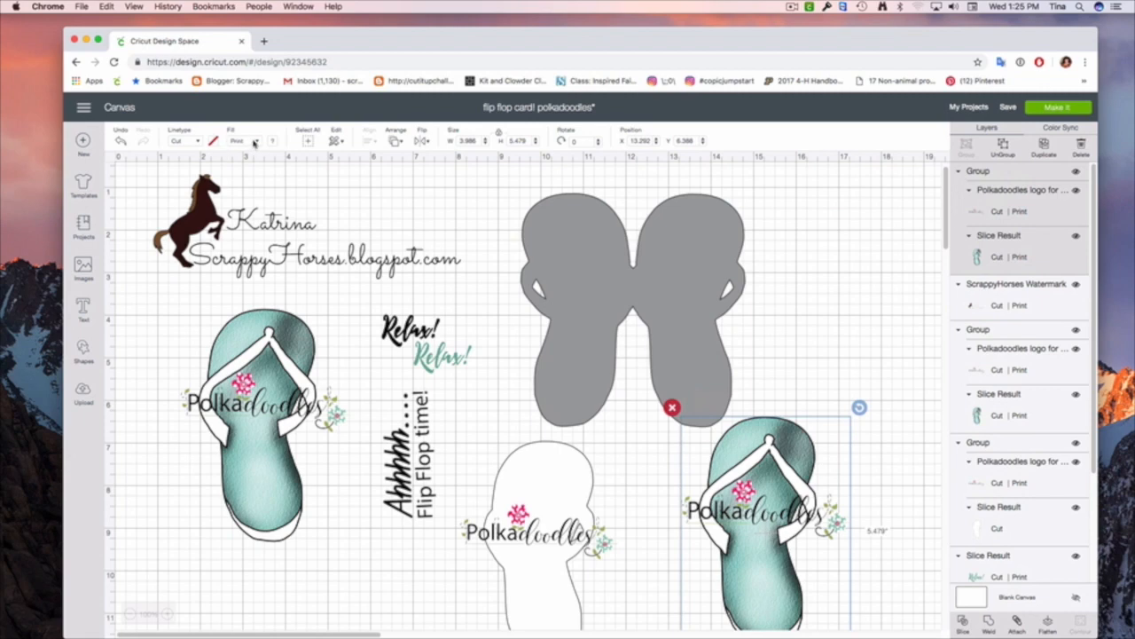
Step: Set the pasted flip flop's fill to No Fill and place it over the right half of the gray double base
{"action": "left_click", "coordinate": [255, 144]}
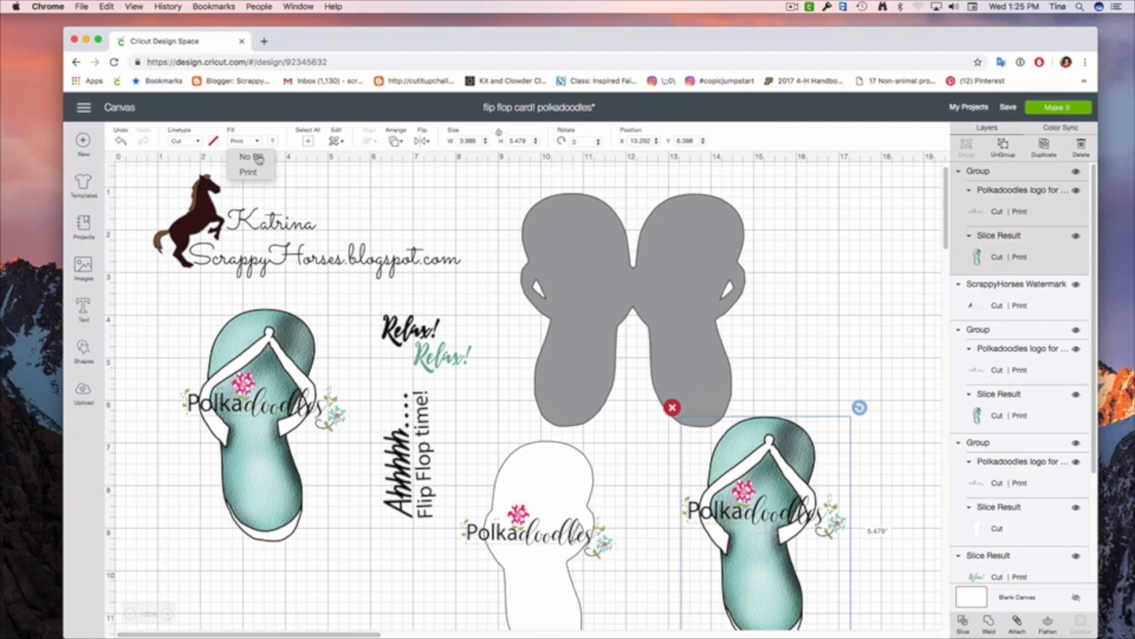
{"action": "left_click", "coordinate": [255, 157]}
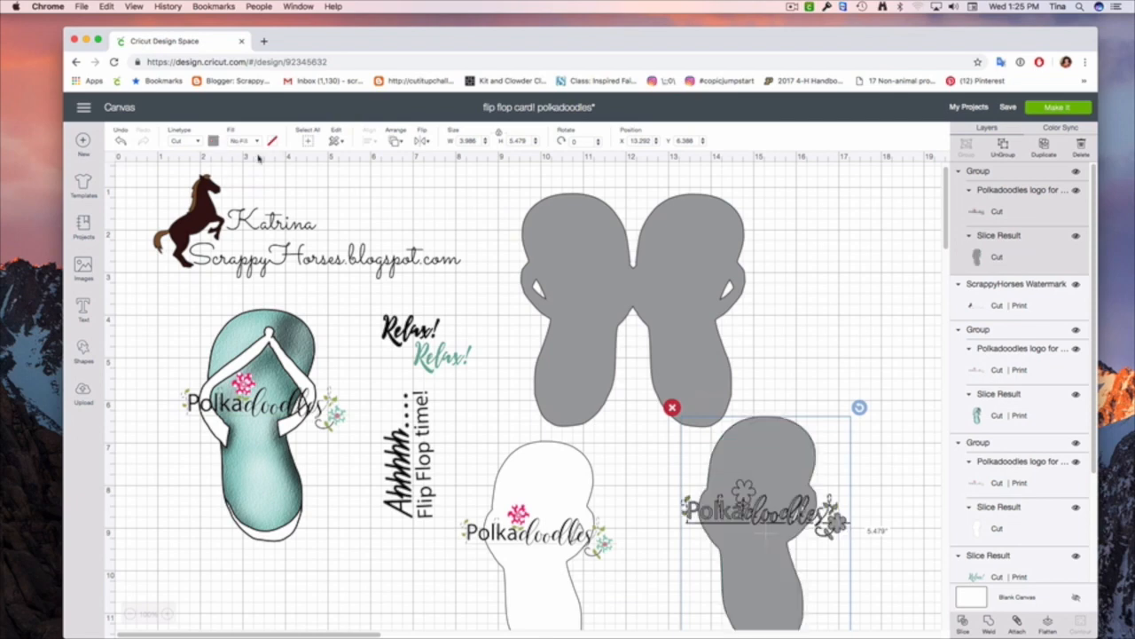
{"action": "left_click_drag", "start_coordinate": [773, 614], "coordinate": [702, 404]}
Step: Copy and paste the gray single flip-flop silhouette and move the copy over the left half of the double base
{"action": "right_click", "coordinate": [706, 424]}
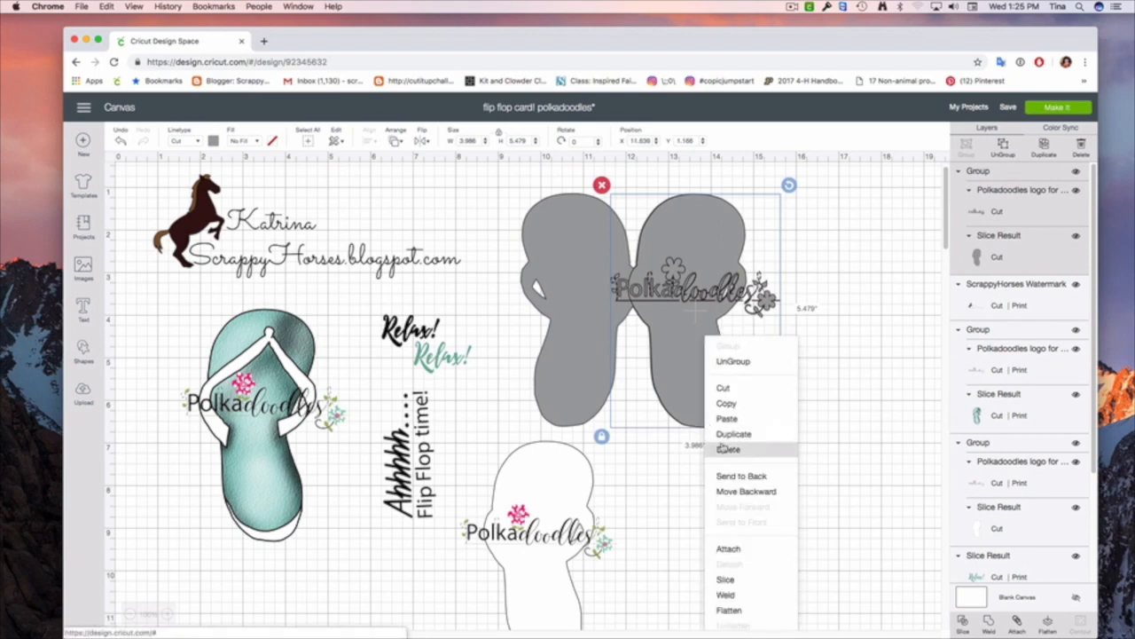
{"action": "left_click", "coordinate": [727, 404]}
{"action": "right_click", "coordinate": [728, 406]}
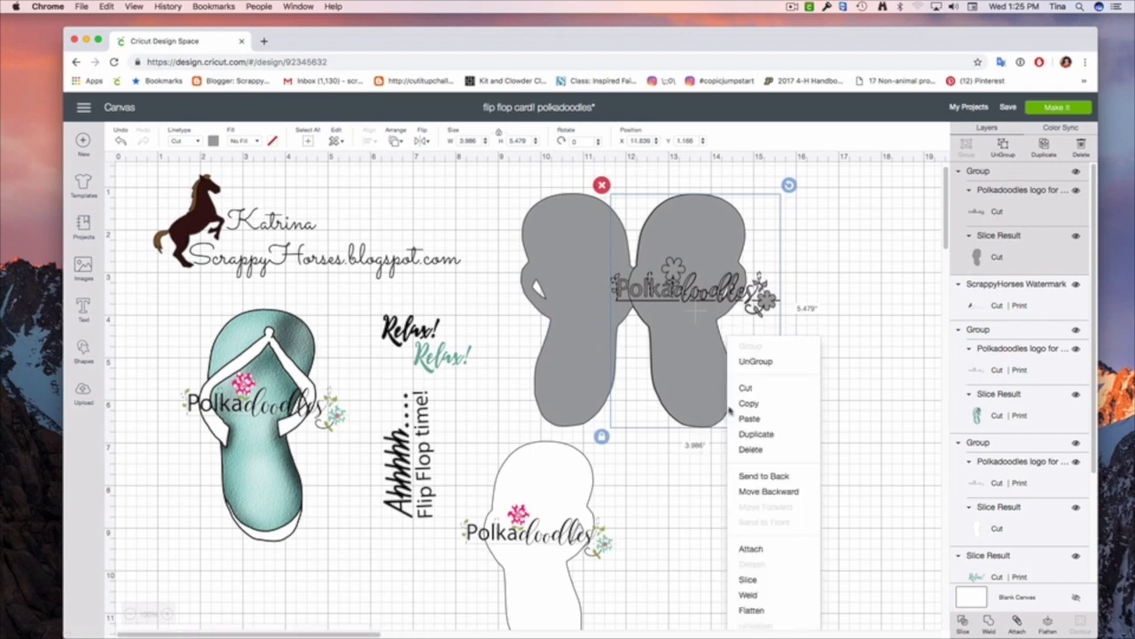
{"action": "left_click", "coordinate": [750, 419]}
{"action": "left_click_drag", "start_coordinate": [727, 413], "coordinate": [575, 404]}
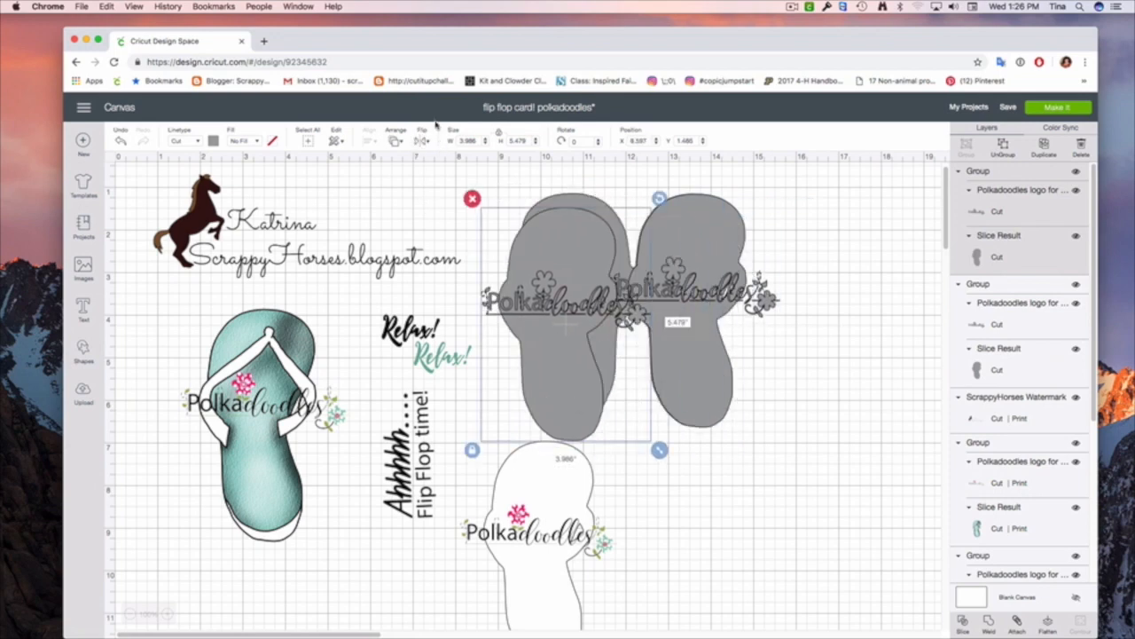
Step: Flip the pasted silhouette horizontally and line it up with the left half of the double base
{"action": "left_click", "coordinate": [420, 142]}
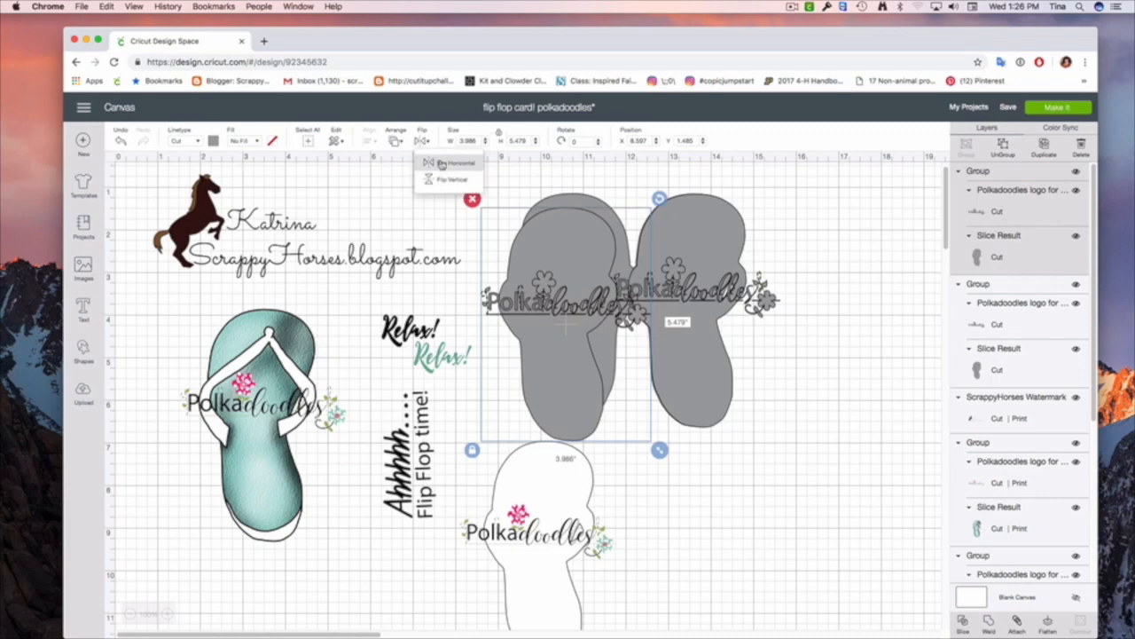
{"action": "left_click", "coordinate": [442, 163]}
{"action": "left_click_drag", "start_coordinate": [586, 349], "coordinate": [589, 335]}
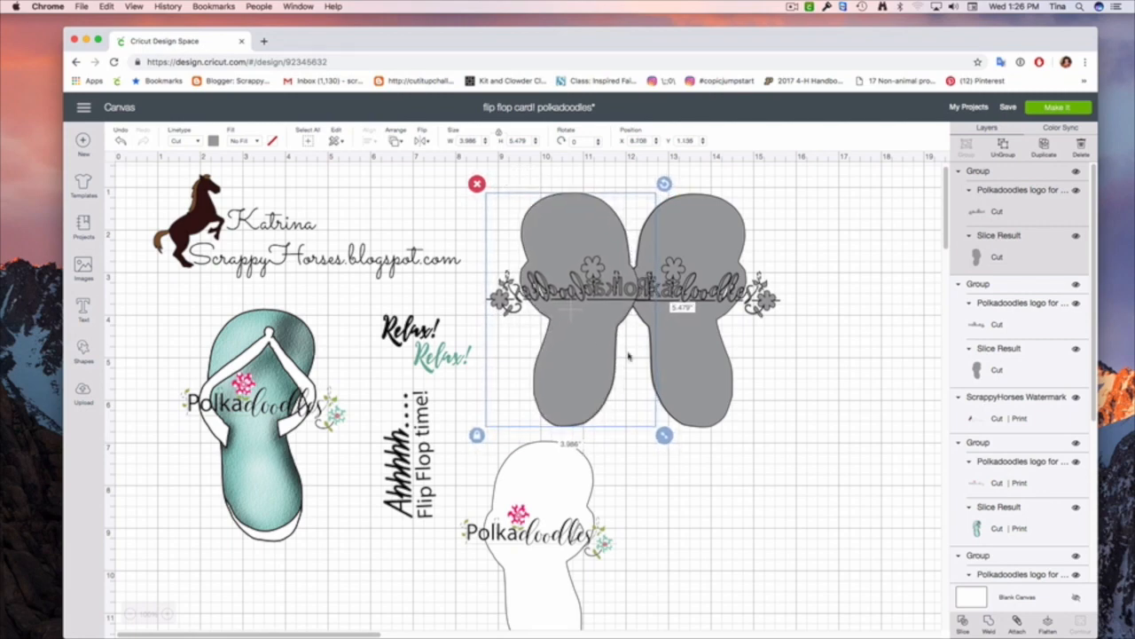
{"action": "left_click", "coordinate": [708, 432]}
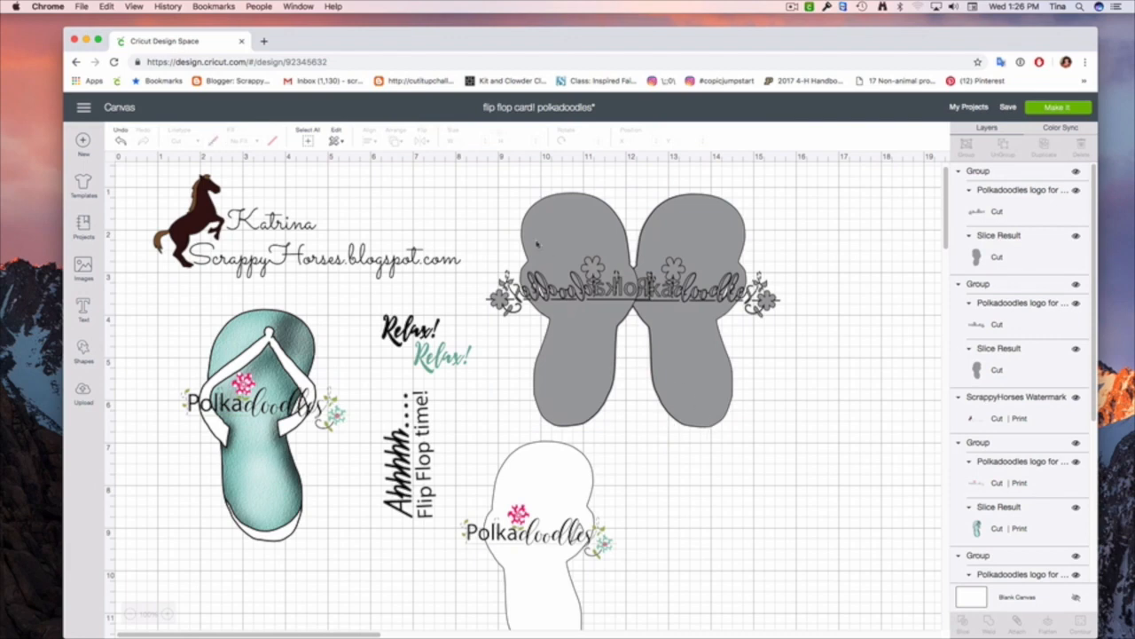
Step: Move the original welded double base out from under the two silhouettes to an empty area of the canvas
{"action": "left_click_drag", "start_coordinate": [684, 372], "coordinate": [679, 350]}
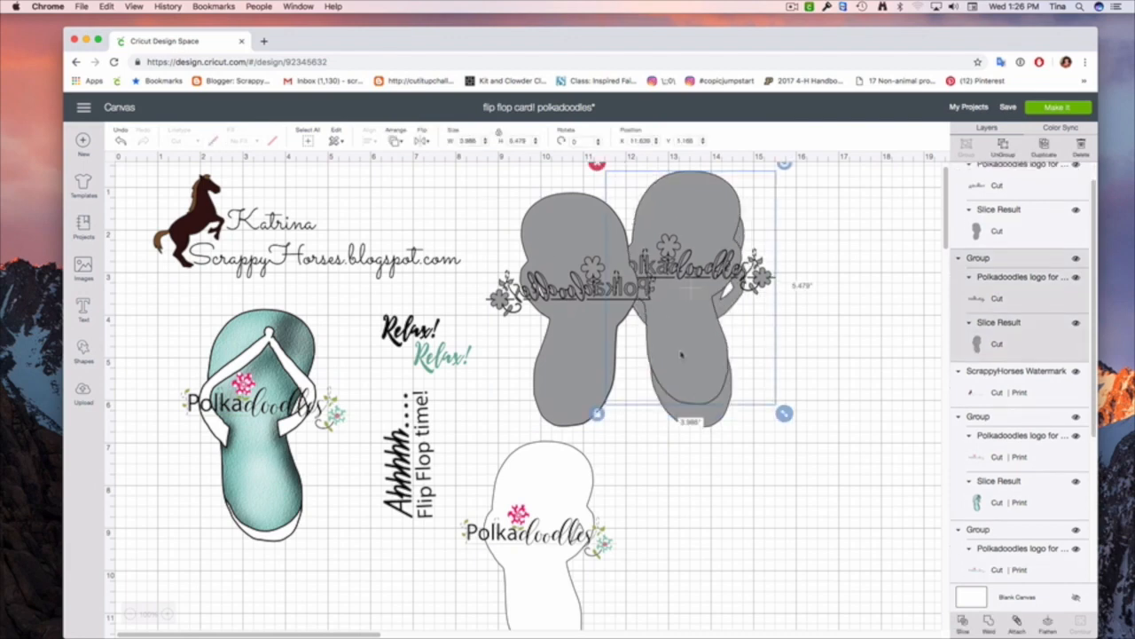
{"action": "left_click_drag", "start_coordinate": [707, 420], "coordinate": [798, 620]}
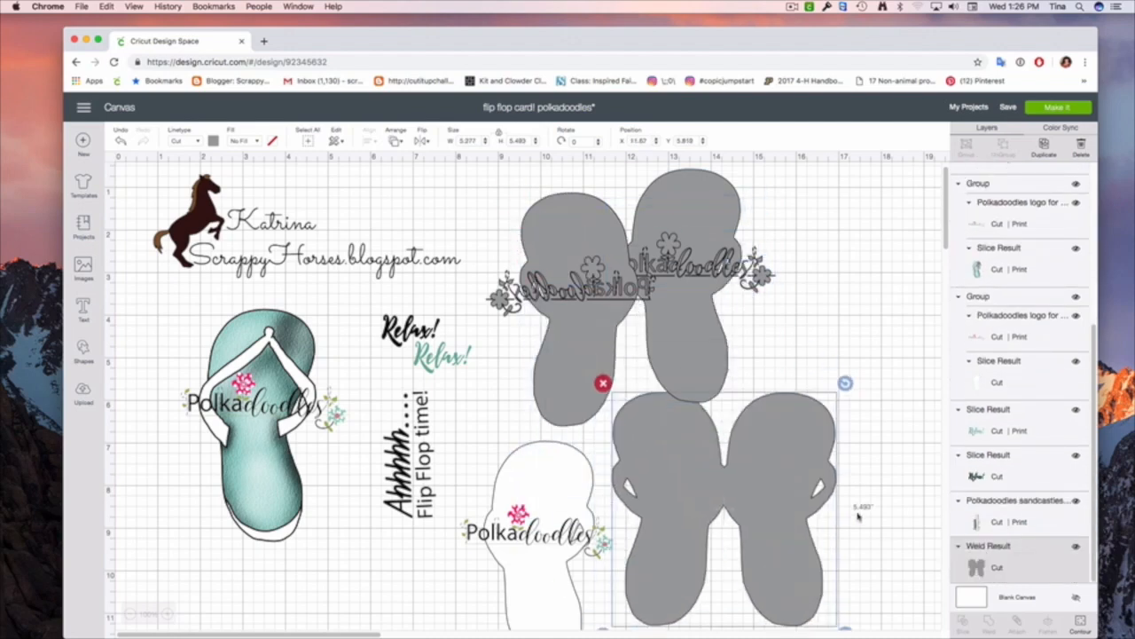
{"action": "left_click_drag", "start_coordinate": [799, 463], "coordinate": [888, 596]}
Step: Place the right silhouette at X 11.75, Y 1.027 against the mirrored one, and raise the mirrored one to match
{"action": "left_click_drag", "start_coordinate": [695, 342], "coordinate": [704, 361]}
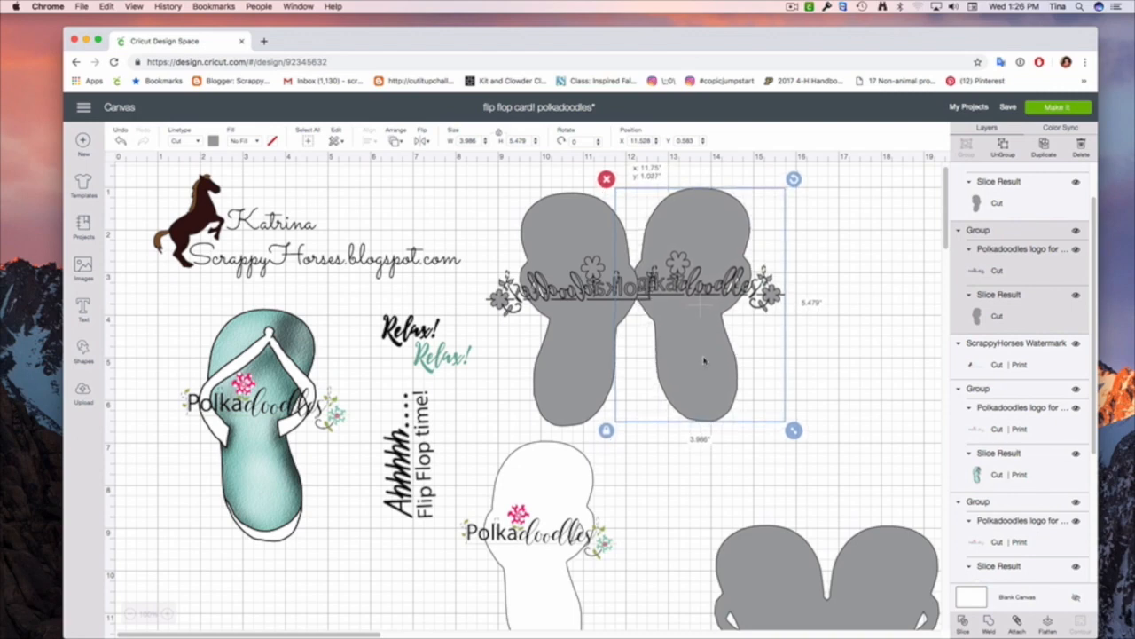
{"action": "left_click", "coordinate": [580, 366]}
{"action": "left_click_drag", "start_coordinate": [580, 366], "coordinate": [578, 363]}
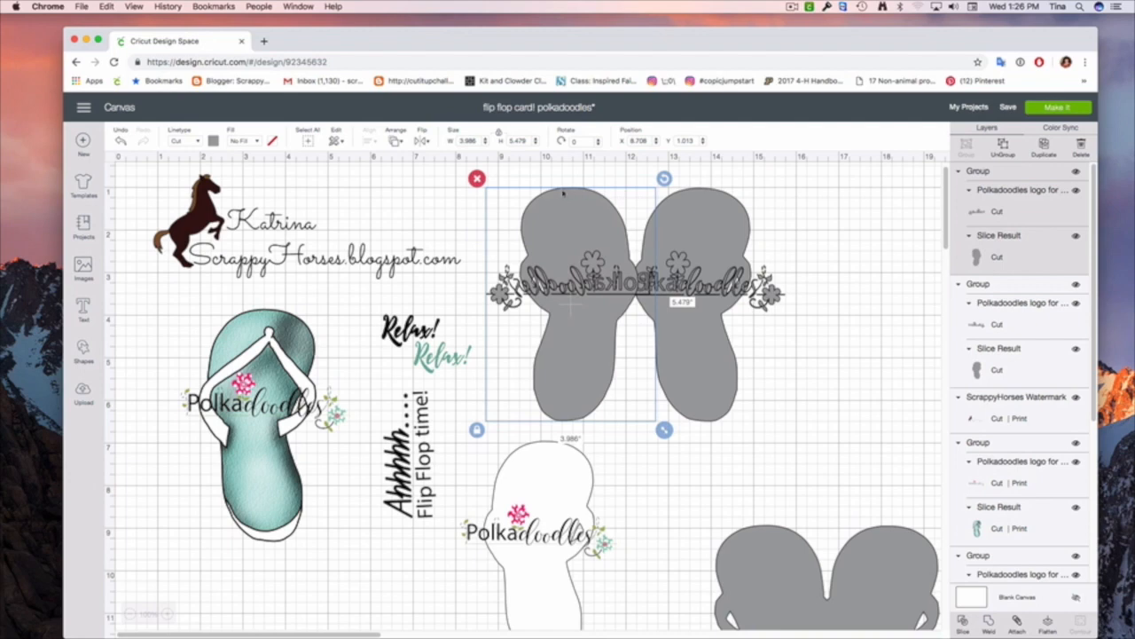
{"action": "left_click", "coordinate": [854, 262]}
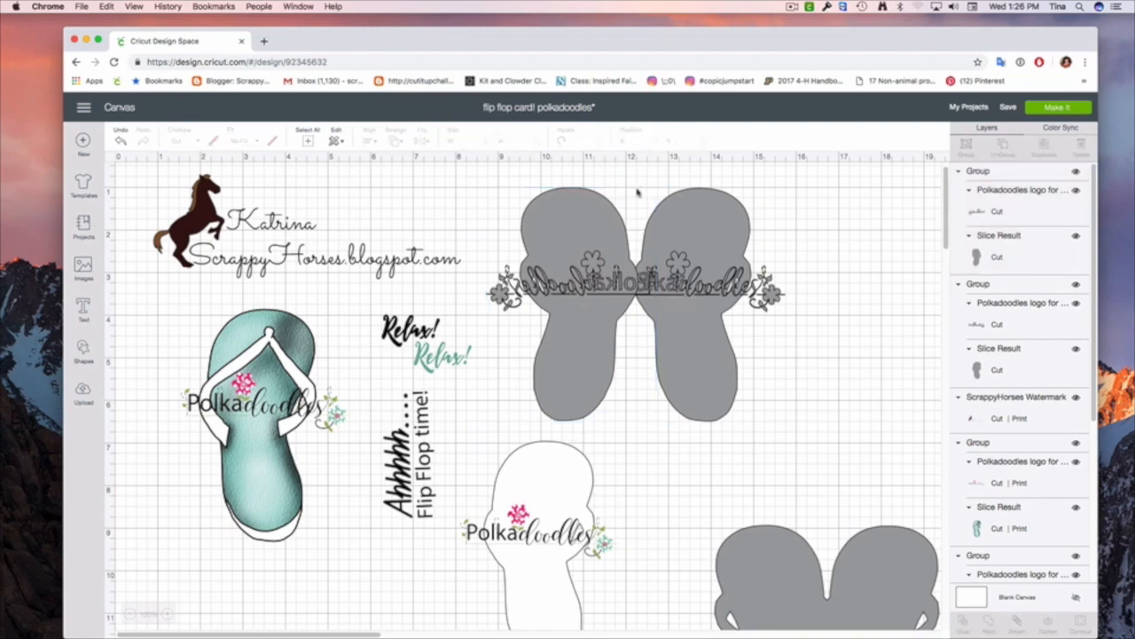
Step: Nudge the mirrored silhouette to X 8.736, Y 1.027 so it is level with the right one
{"action": "left_click", "coordinate": [590, 213]}
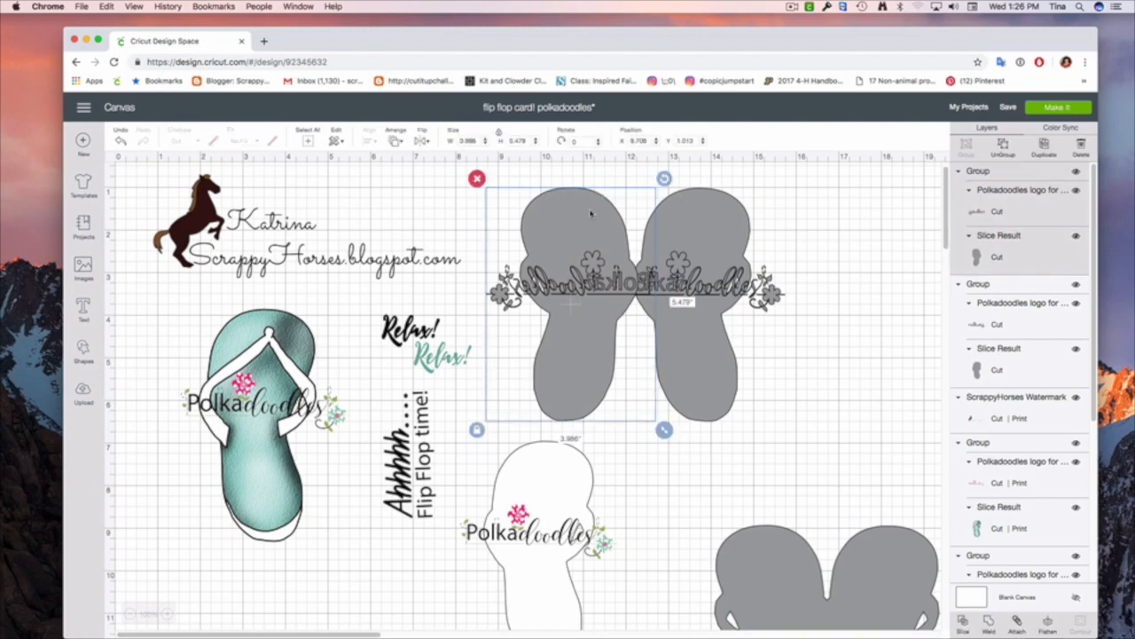
{"action": "left_click_drag", "start_coordinate": [591, 213], "coordinate": [720, 214]}
{"action": "left_click_drag", "start_coordinate": [701, 304], "coordinate": [701, 305]}
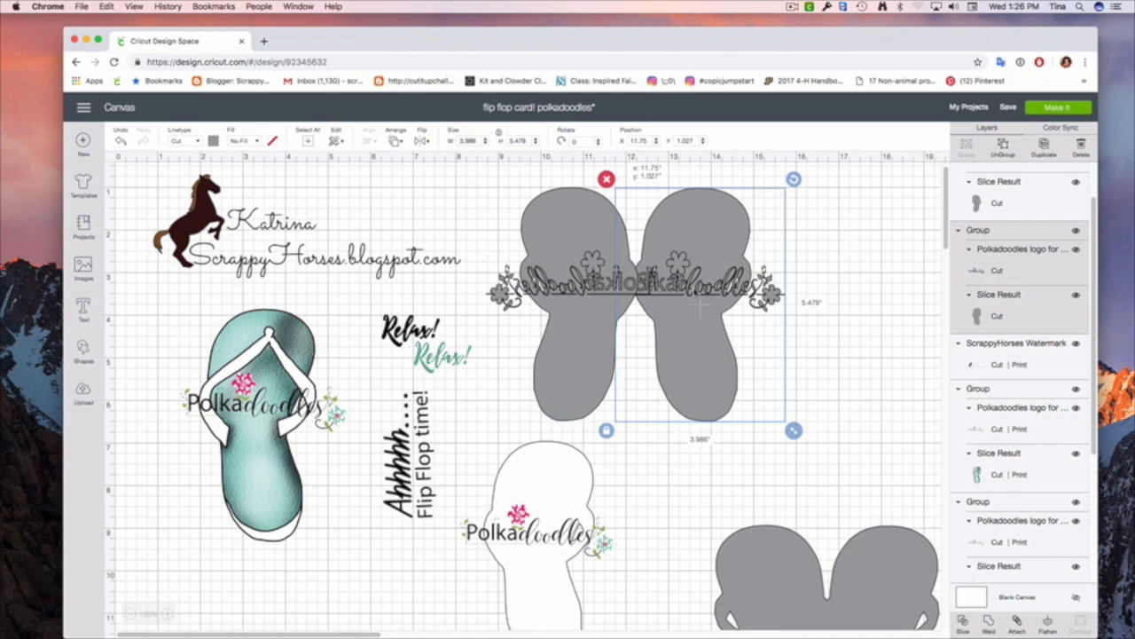
{"action": "left_click_drag", "start_coordinate": [701, 304], "coordinate": [571, 304]}
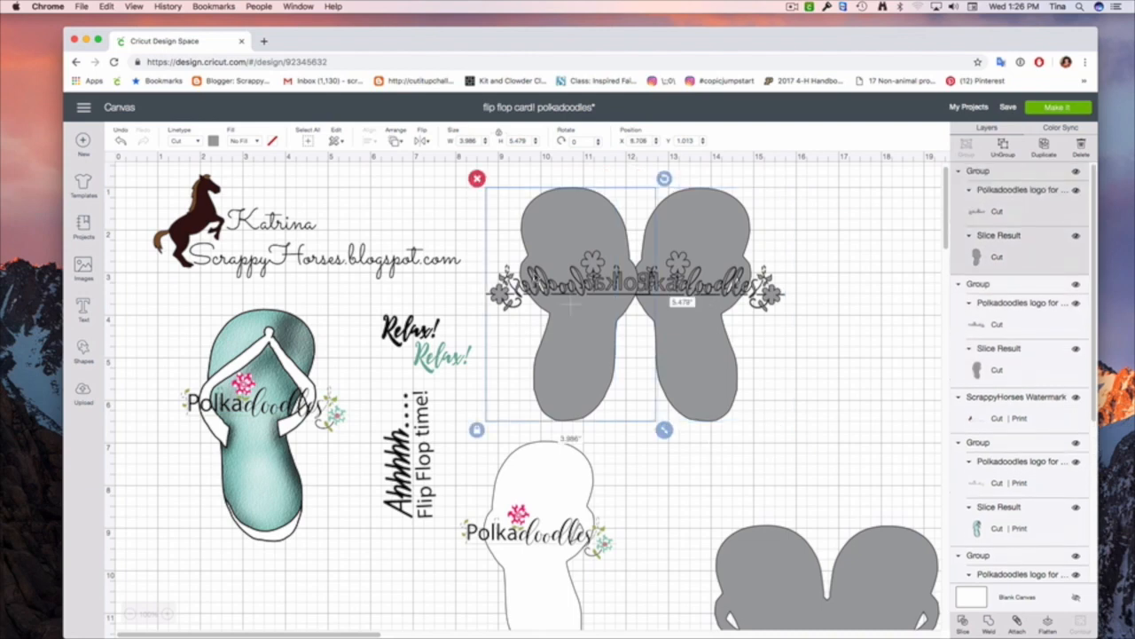
{"action": "left_click_drag", "start_coordinate": [571, 218], "coordinate": [571, 218]}
{"action": "left_click_drag", "start_coordinate": [571, 217], "coordinate": [573, 218]}
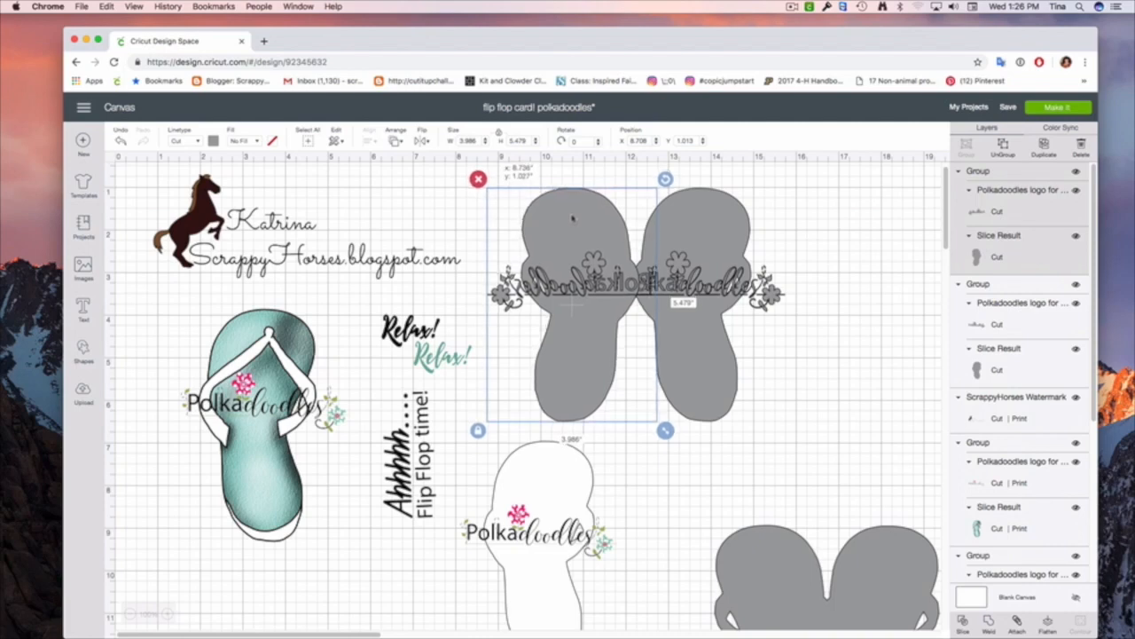
{"action": "left_click", "coordinate": [715, 223]}
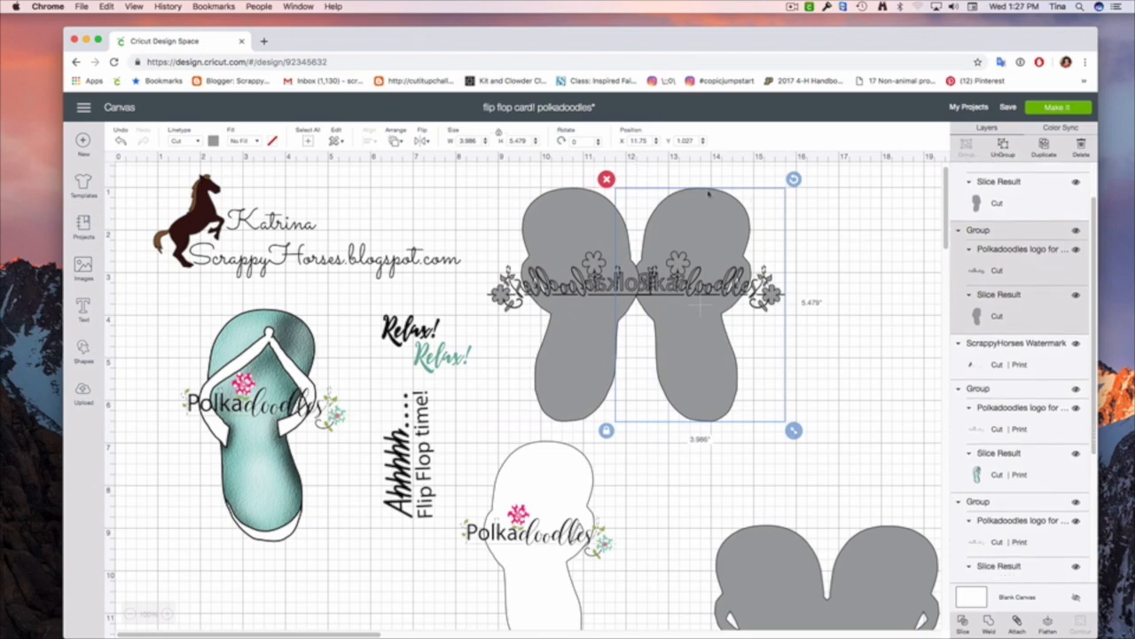
Step: Weld the two gray flip-flop silhouettes together into a single card base
{"action": "left_click", "coordinate": [889, 349]}
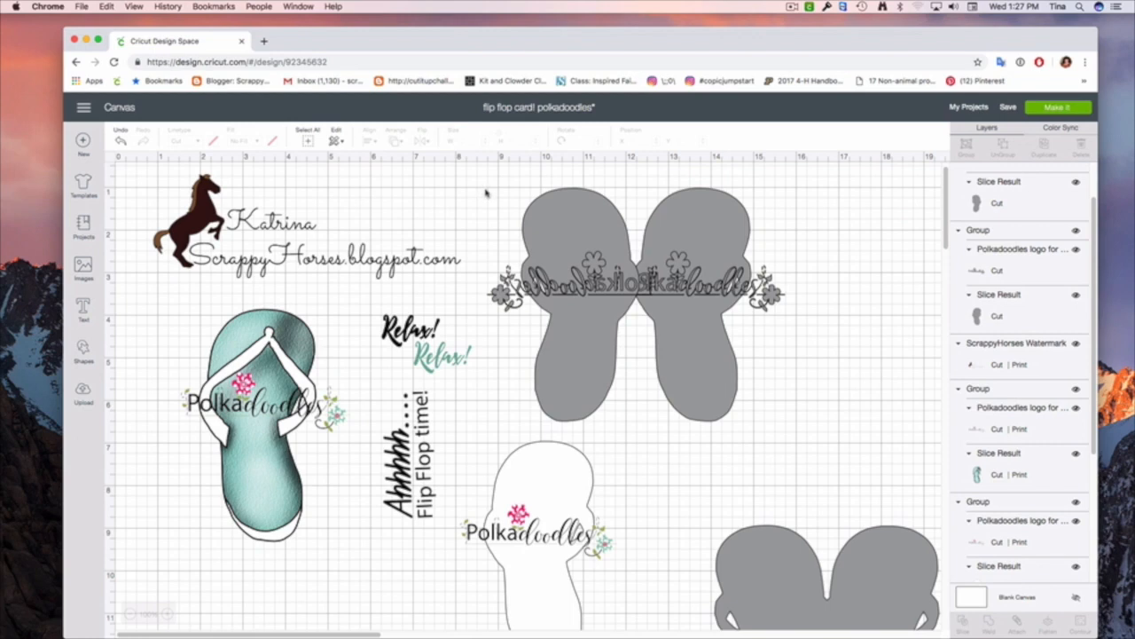
{"action": "left_click_drag", "start_coordinate": [486, 190], "coordinate": [767, 344]}
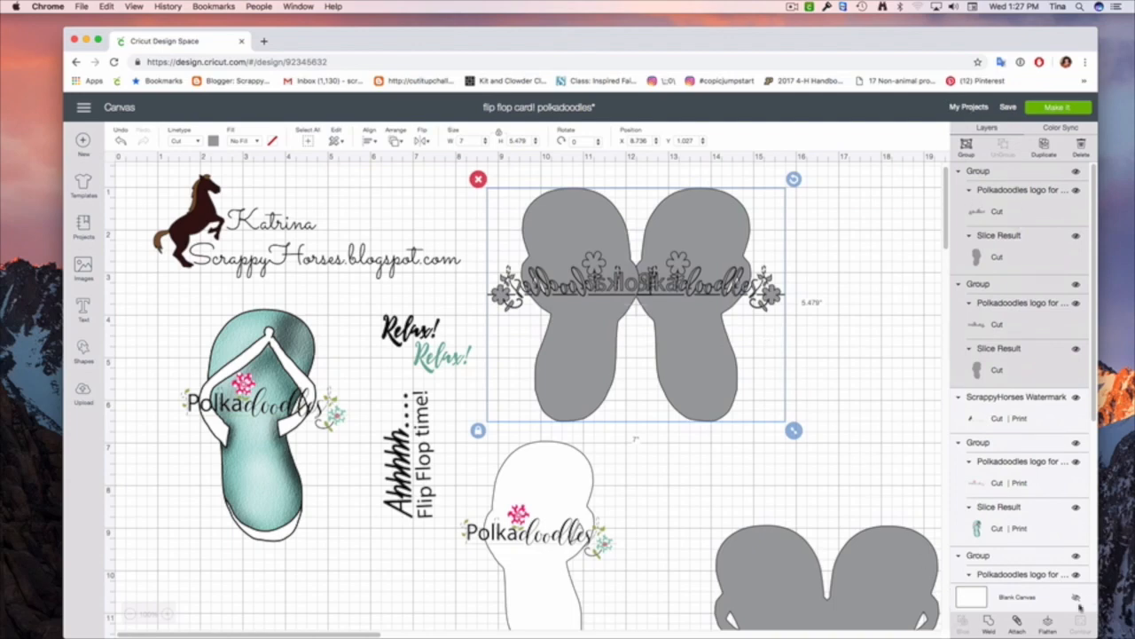
{"action": "left_click", "coordinate": [988, 621]}
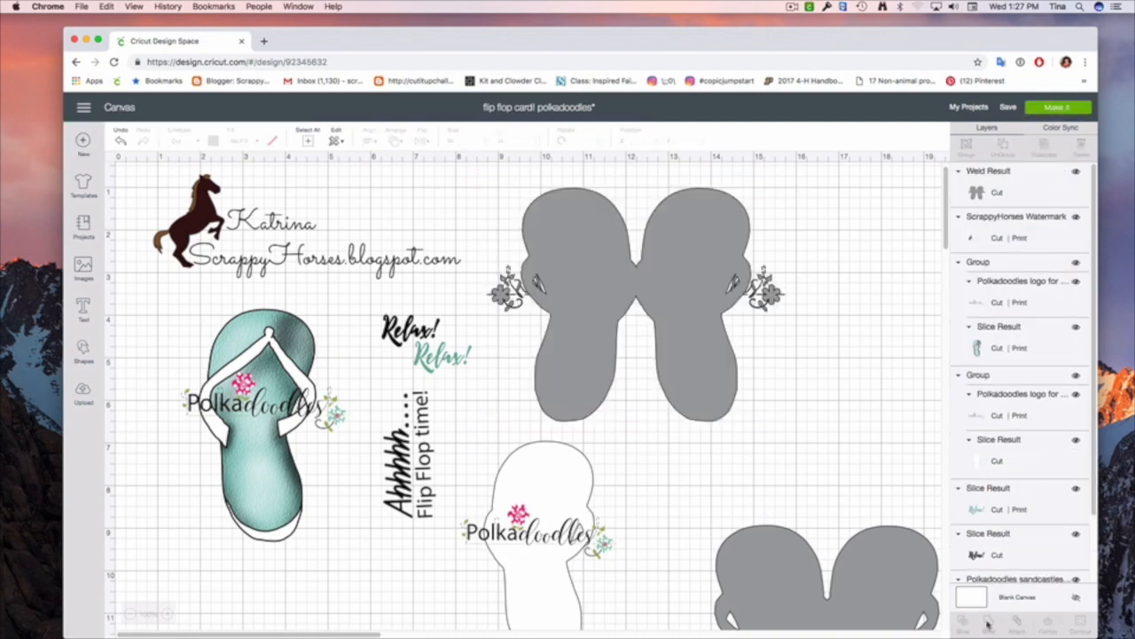
Step: Bring the teal flip flop to the front, place it over the new base's right half, and move the original base off the canvas area
{"action": "left_click_drag", "start_coordinate": [871, 592], "coordinate": [852, 305]}
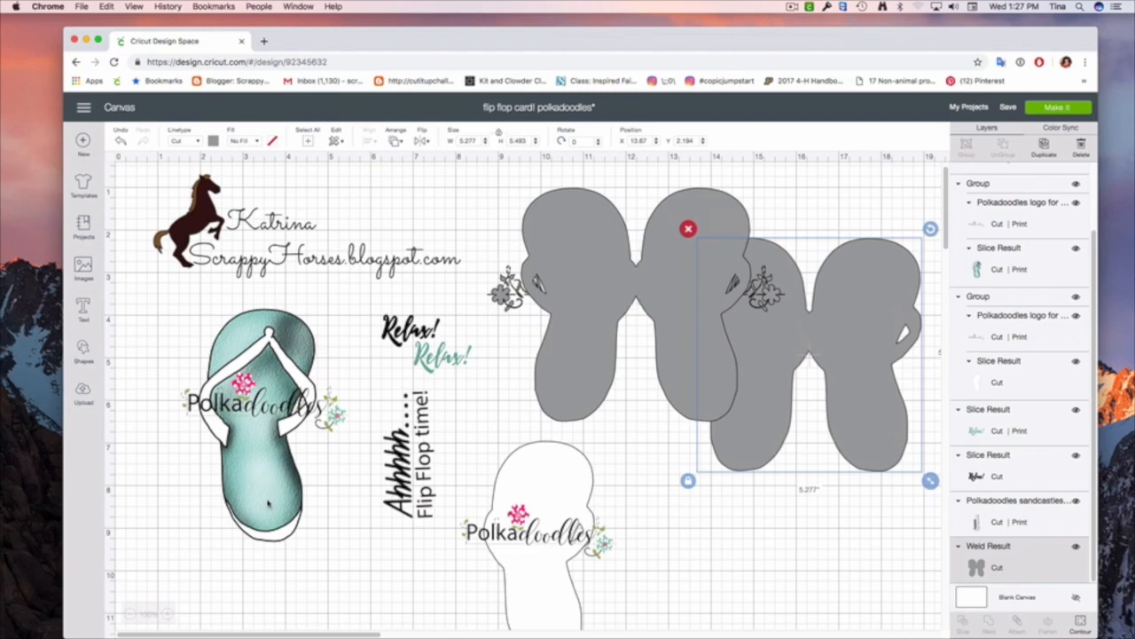
{"action": "left_click_drag", "start_coordinate": [580, 372], "coordinate": [542, 362]}
{"action": "left_click_drag", "start_coordinate": [241, 502], "coordinate": [742, 589]}
{"action": "right_click", "coordinate": [742, 589]}
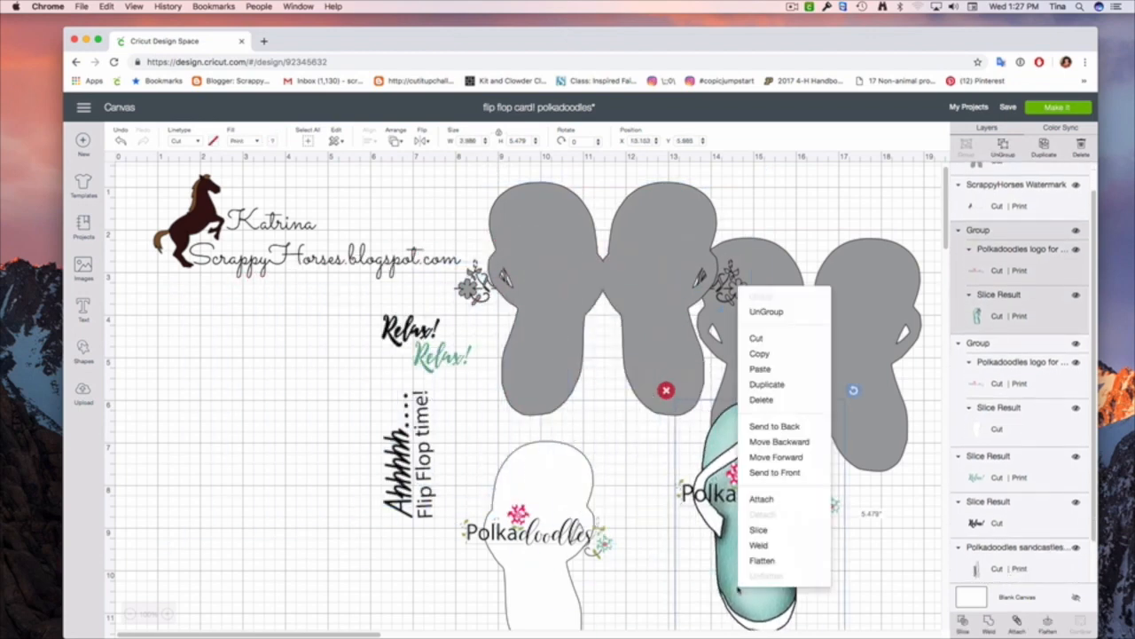
{"action": "left_click", "coordinate": [777, 474]}
{"action": "left_click_drag", "start_coordinate": [763, 573], "coordinate": [669, 351]}
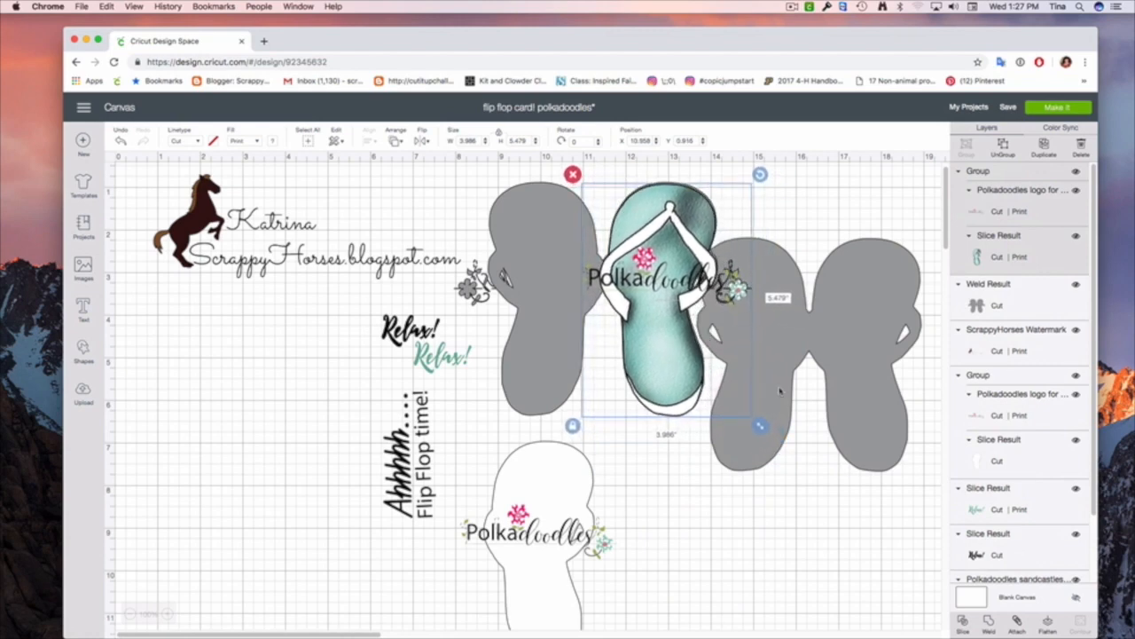
{"action": "left_click_drag", "start_coordinate": [868, 414], "coordinate": [1085, 491]}
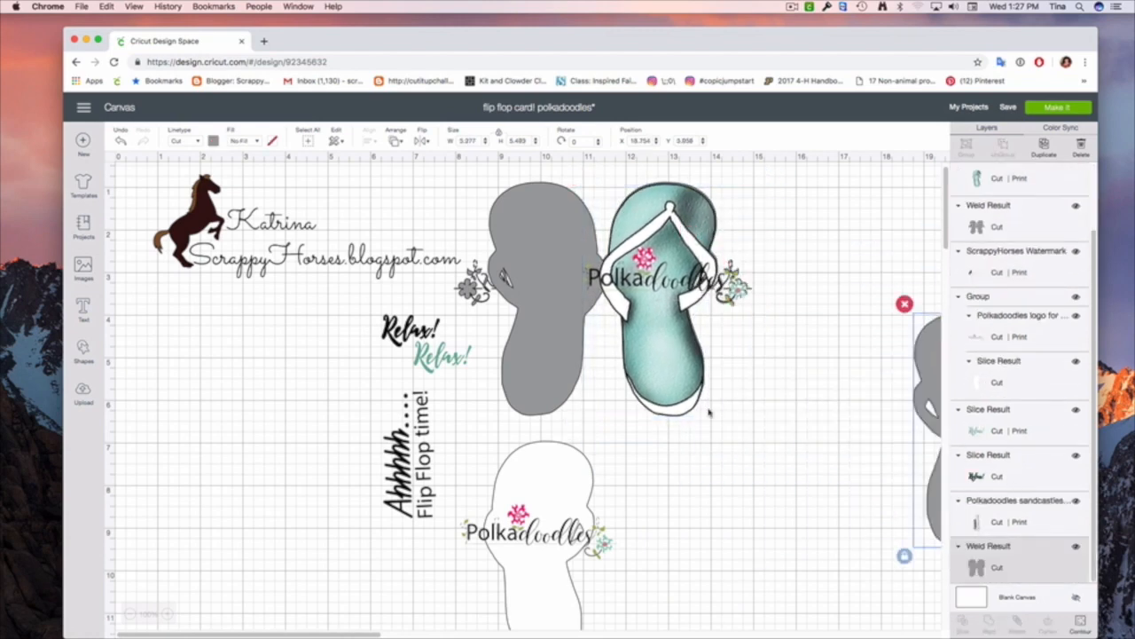
Step: Adjust the new welded base's position under the teal flip flop, and return the flip flop to the area beside the texts
{"action": "mouse_move", "coordinate": [485, 188]}
{"action": "left_mouse_down"}
{"action": "mouse_move", "coordinate": [711, 243]}
{"action": "mouse_move", "coordinate": [479, 202]}
{"action": "mouse_move", "coordinate": [491, 199]}
{"action": "left_mouse_up"}
{"action": "left_click_drag", "start_coordinate": [724, 406], "coordinate": [715, 394]}
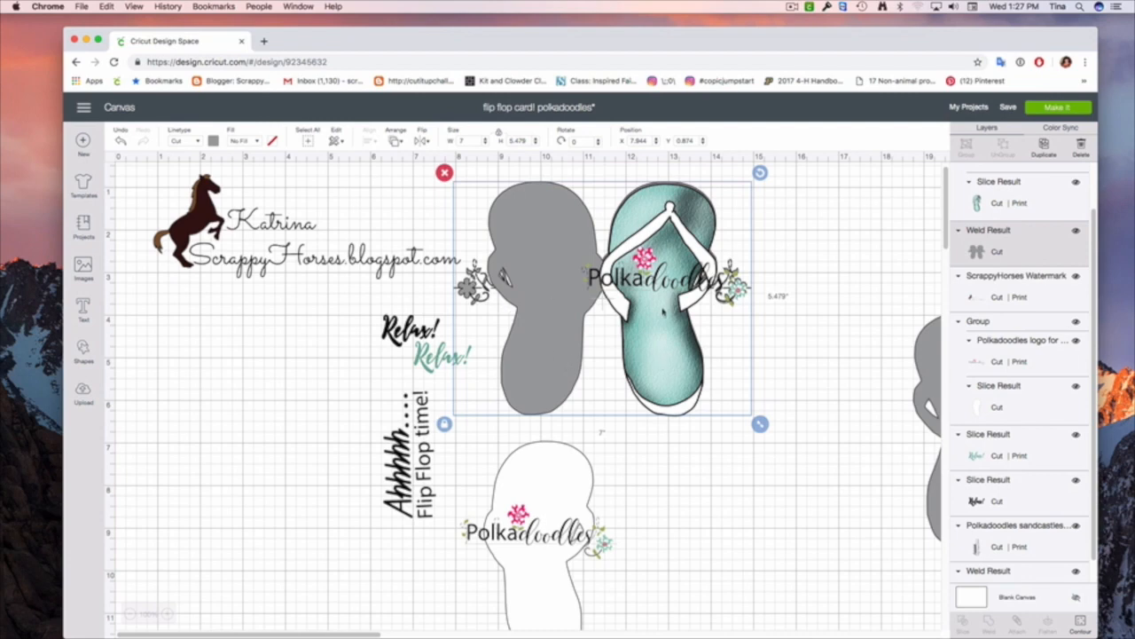
{"action": "left_click", "coordinate": [663, 311]}
{"action": "left_click_drag", "start_coordinate": [666, 312], "coordinate": [257, 462]}
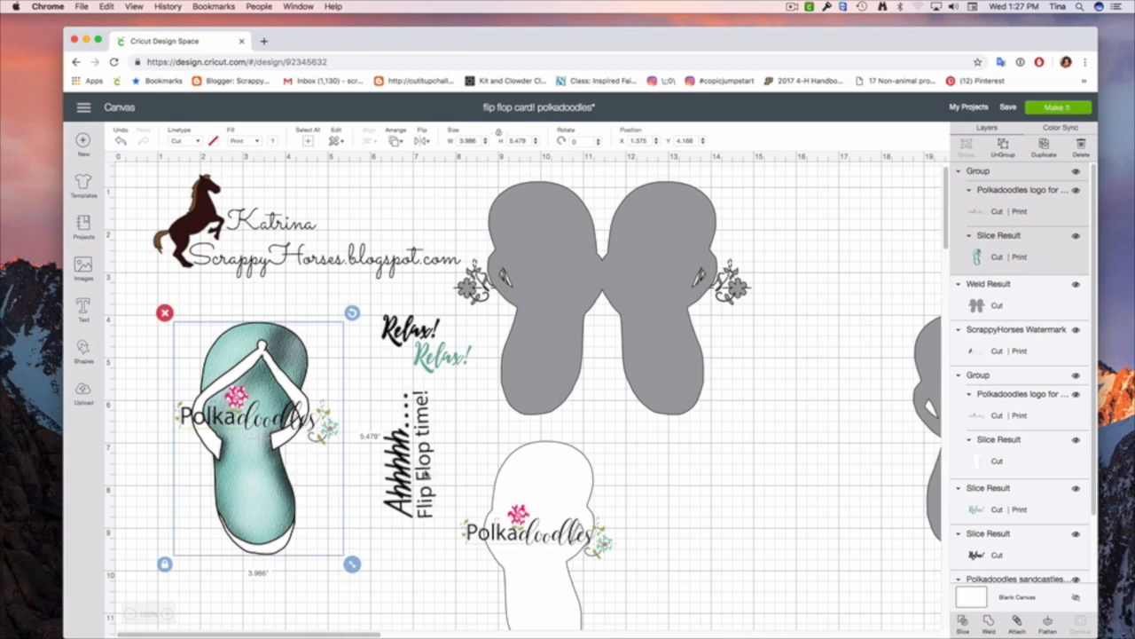
Step: Bring the "Ahhhhh.... Flip Flop time!" sentiment to the front and place it on the teal flip flop's sole
{"action": "left_click_drag", "start_coordinate": [426, 475], "coordinate": [371, 476]}
{"action": "right_click", "coordinate": [371, 475]}
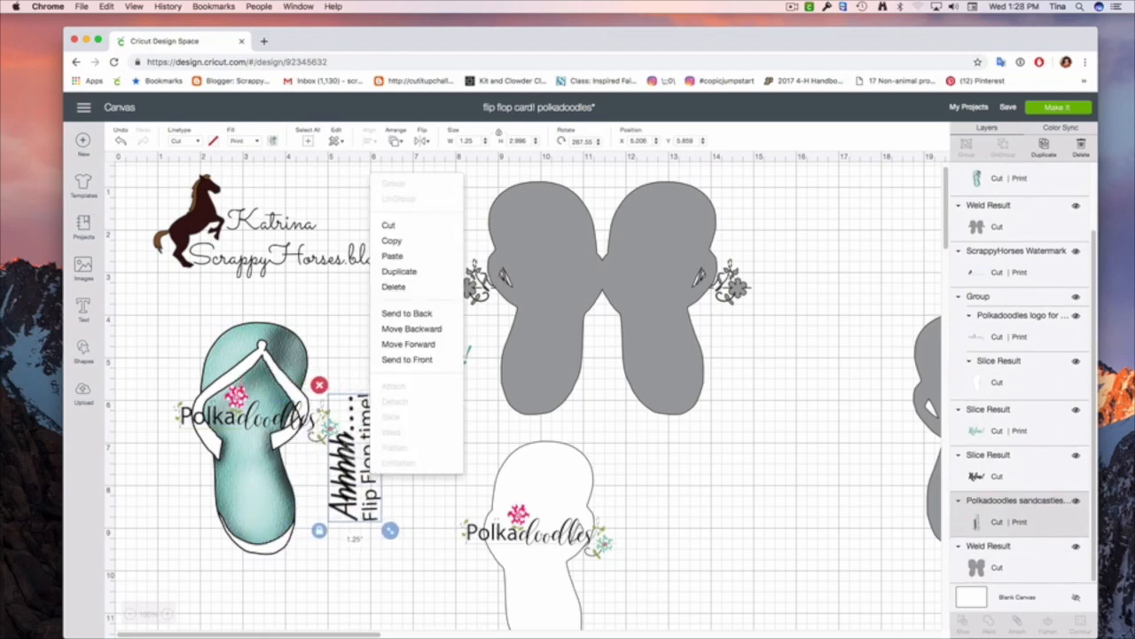
{"action": "left_click", "coordinate": [406, 360]}
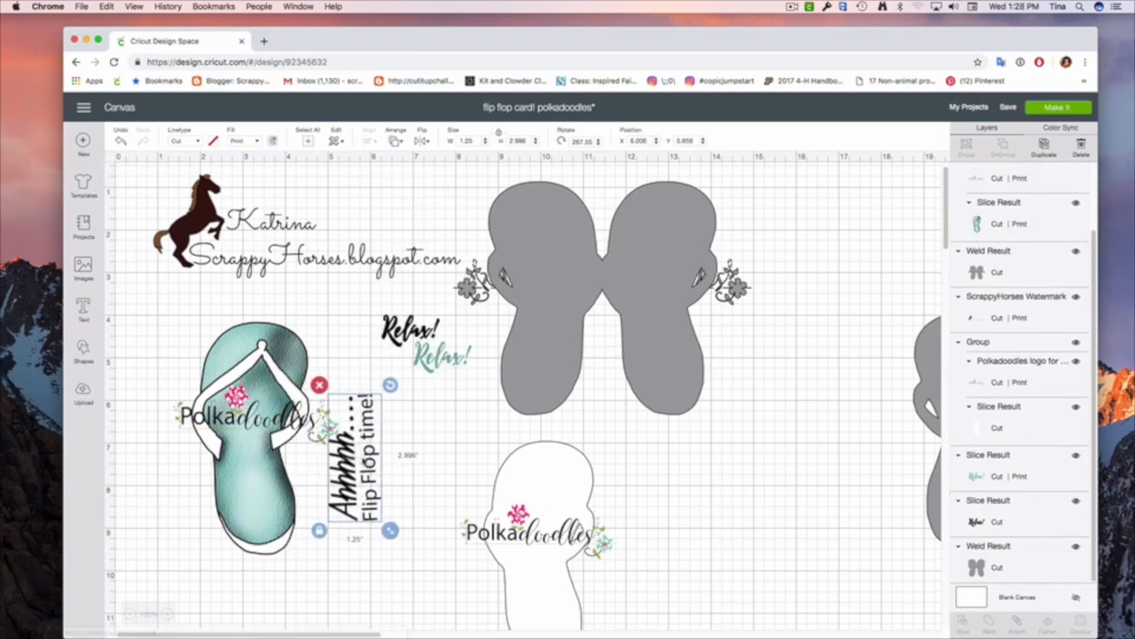
{"action": "left_click_drag", "start_coordinate": [355, 457], "coordinate": [251, 448]}
Step: Flatten the teal flip flop and its sentiment into one printable image, and place it over the right half of the gray welded base
{"action": "left_click_drag", "start_coordinate": [158, 362], "coordinate": [298, 486]}
{"action": "left_click", "coordinate": [1049, 625]}
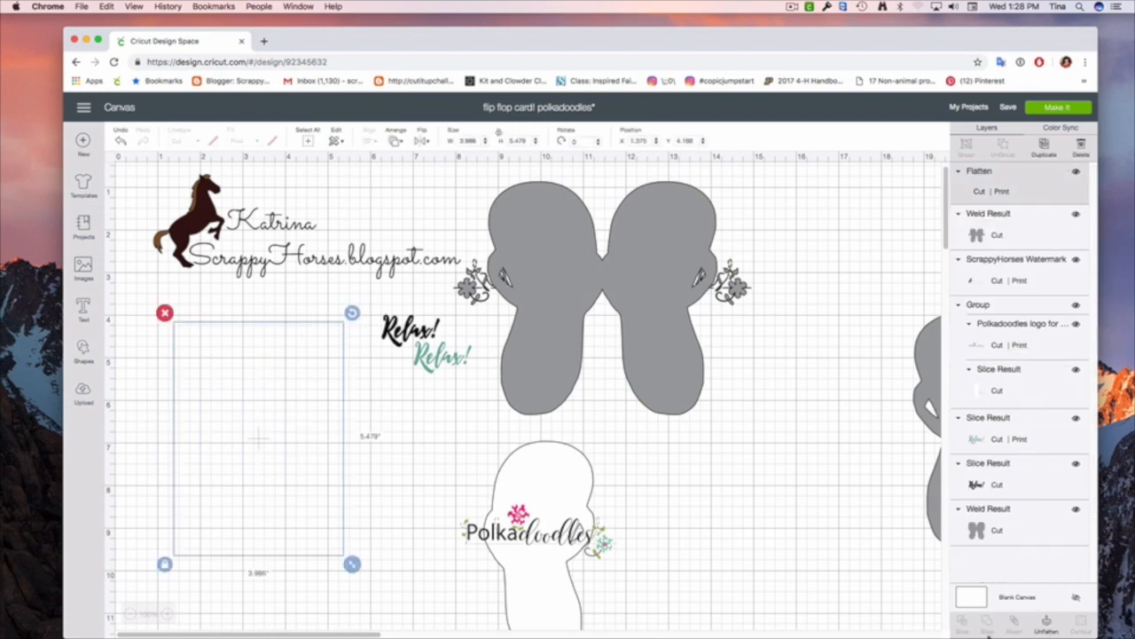
{"action": "left_click_drag", "start_coordinate": [271, 511], "coordinate": [244, 527]}
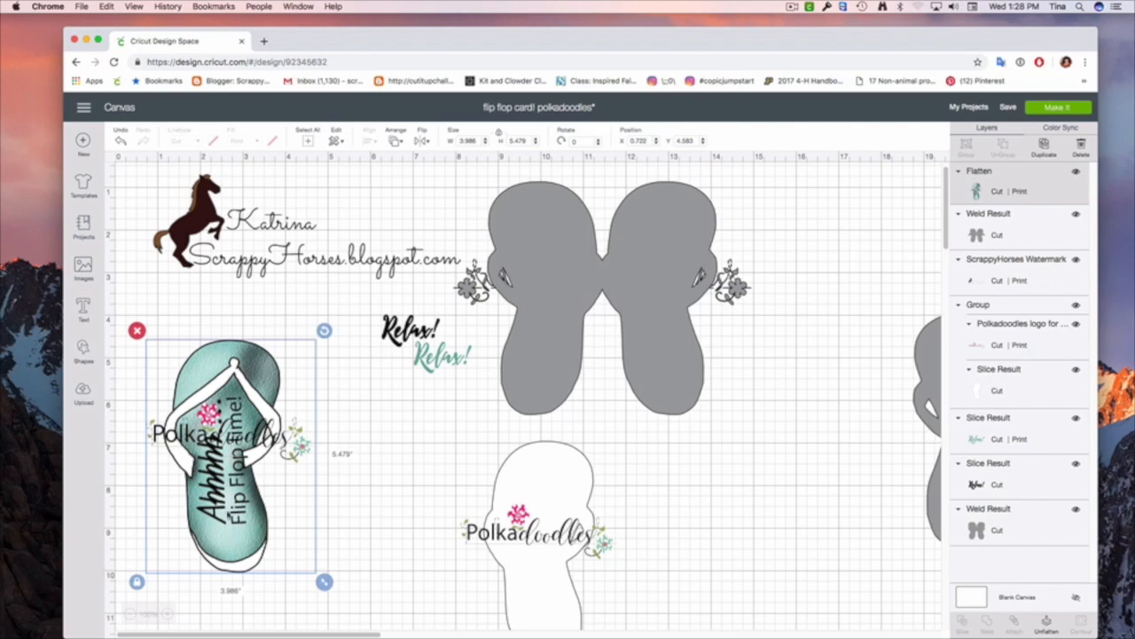
{"action": "left_click_drag", "start_coordinate": [240, 497], "coordinate": [676, 339]}
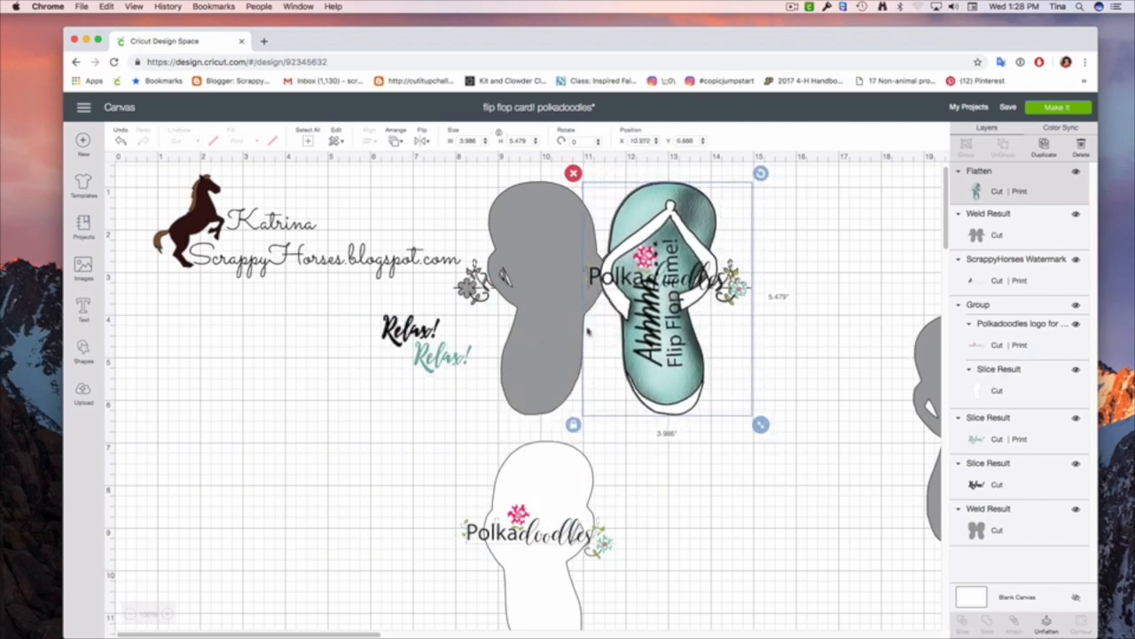
Step: Move the white flip-flop silhouette beside the Relax! texts, and recolor the black Relax! with the teal material color
{"action": "left_click_drag", "start_coordinate": [545, 591], "coordinate": [287, 461]}
{"action": "left_click", "coordinate": [396, 341]}
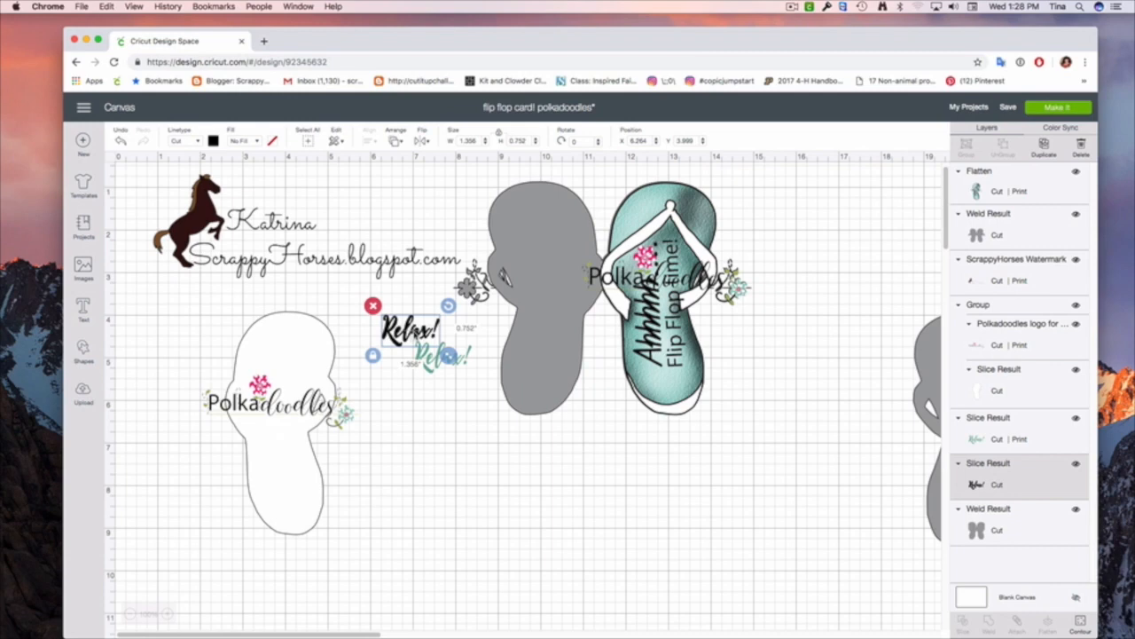
{"action": "left_click", "coordinate": [423, 371]}
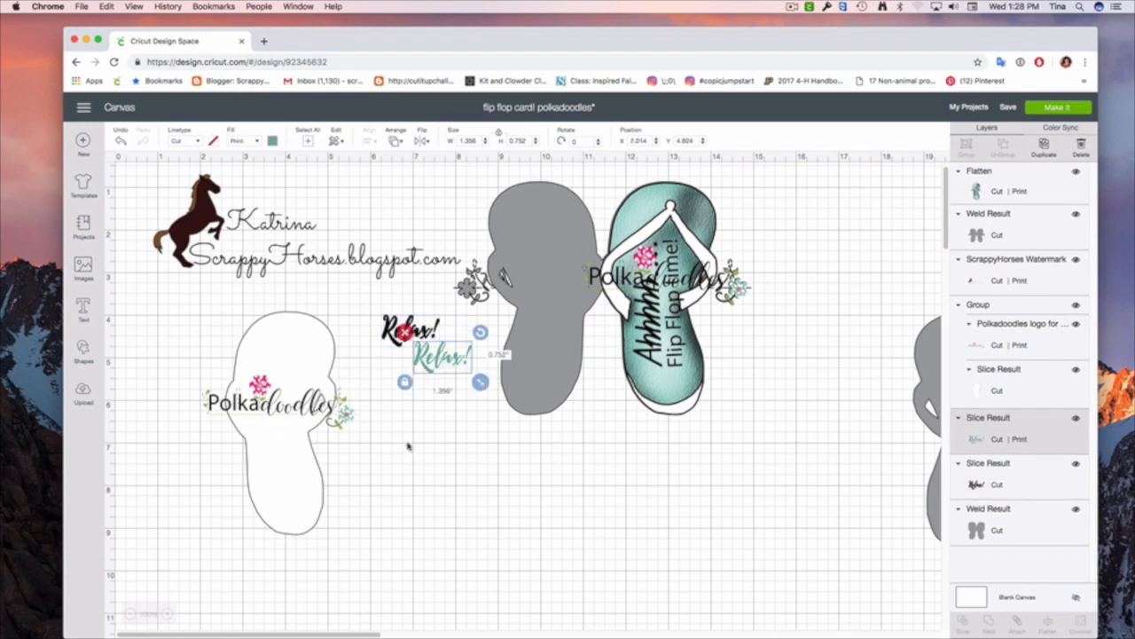
{"action": "left_click", "coordinate": [388, 333]}
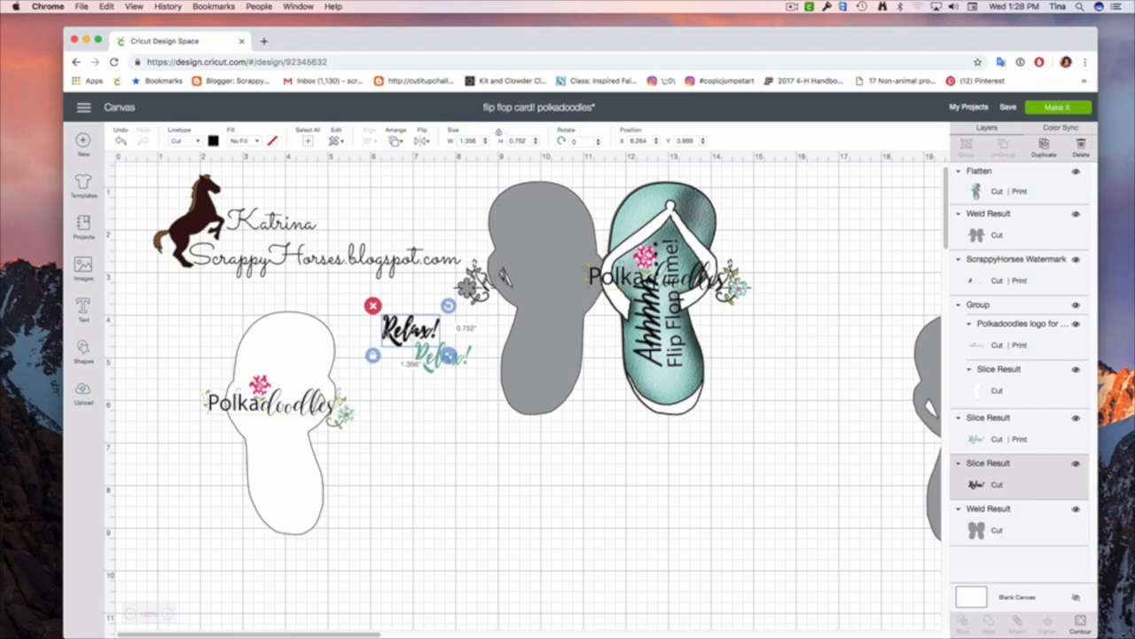
{"action": "left_click", "coordinate": [213, 141]}
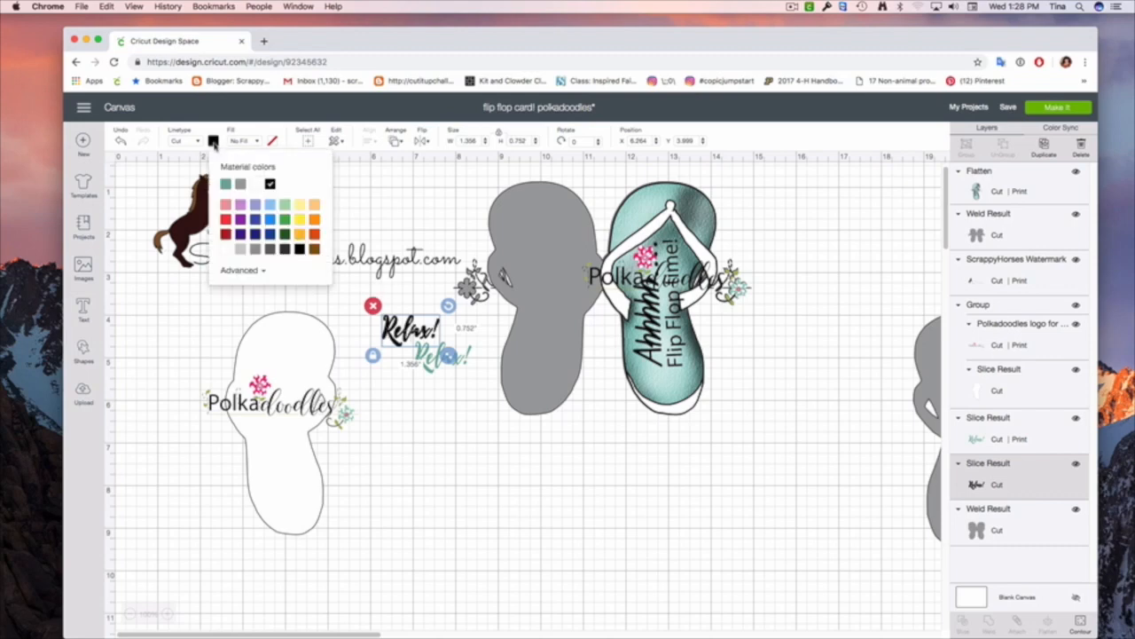
{"action": "left_click", "coordinate": [172, 362]}
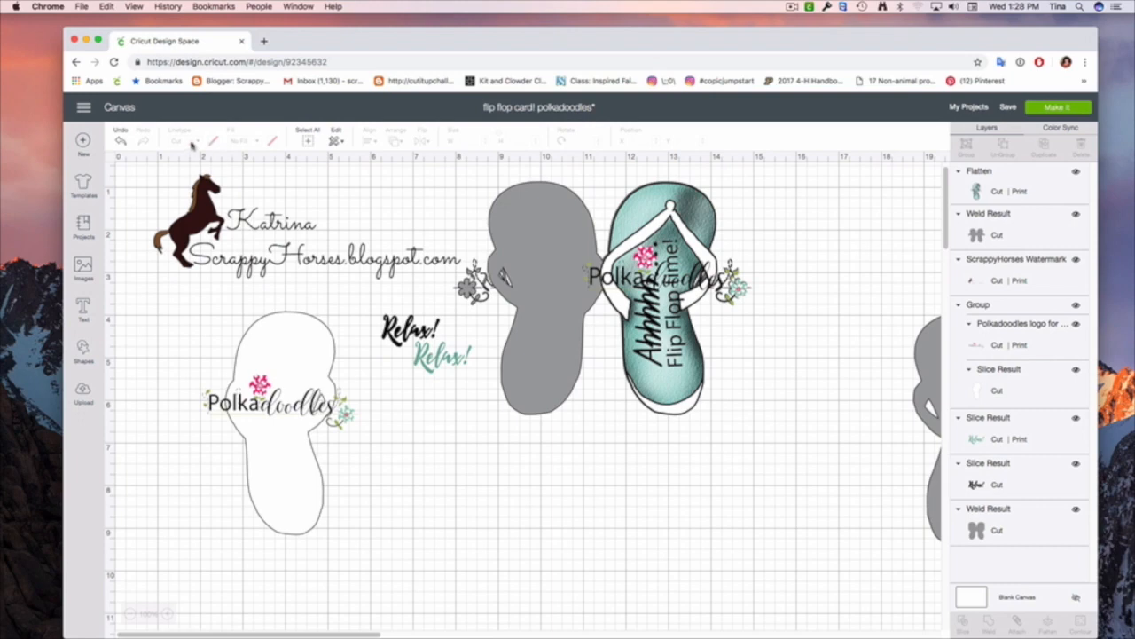
{"action": "left_click_drag", "start_coordinate": [410, 330], "coordinate": [388, 316]}
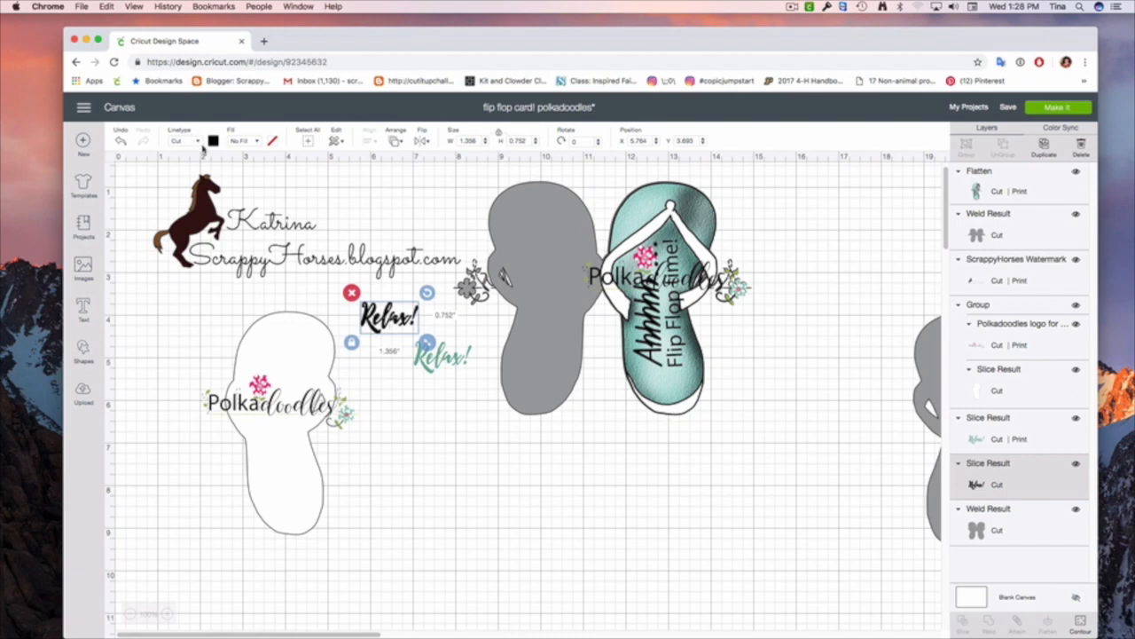
{"action": "left_click", "coordinate": [199, 144]}
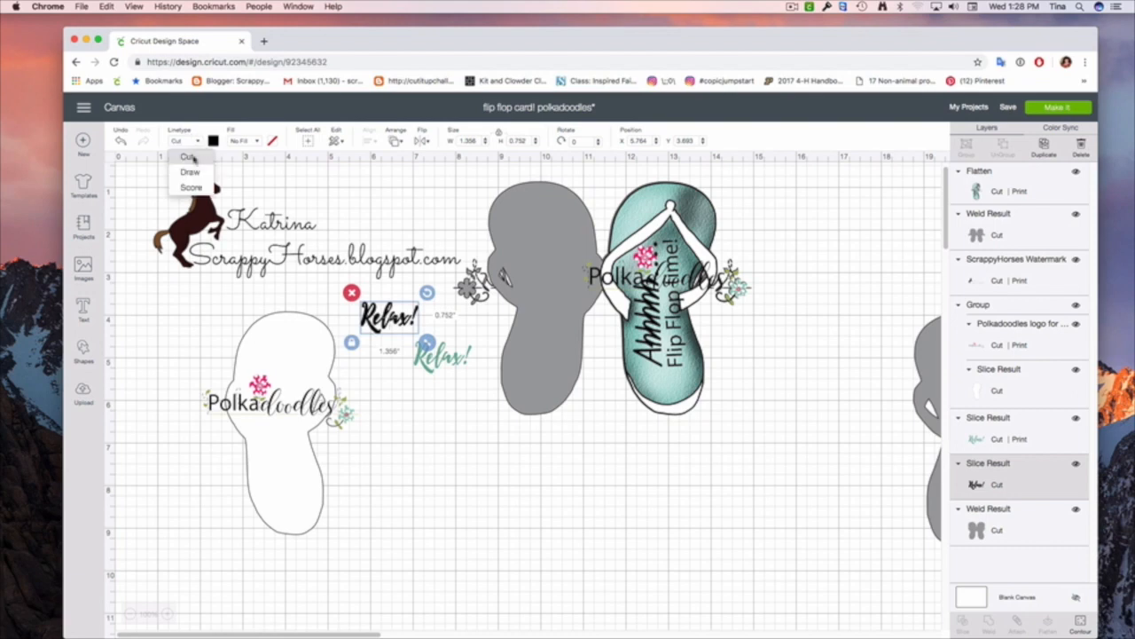
{"action": "left_click", "coordinate": [213, 142]}
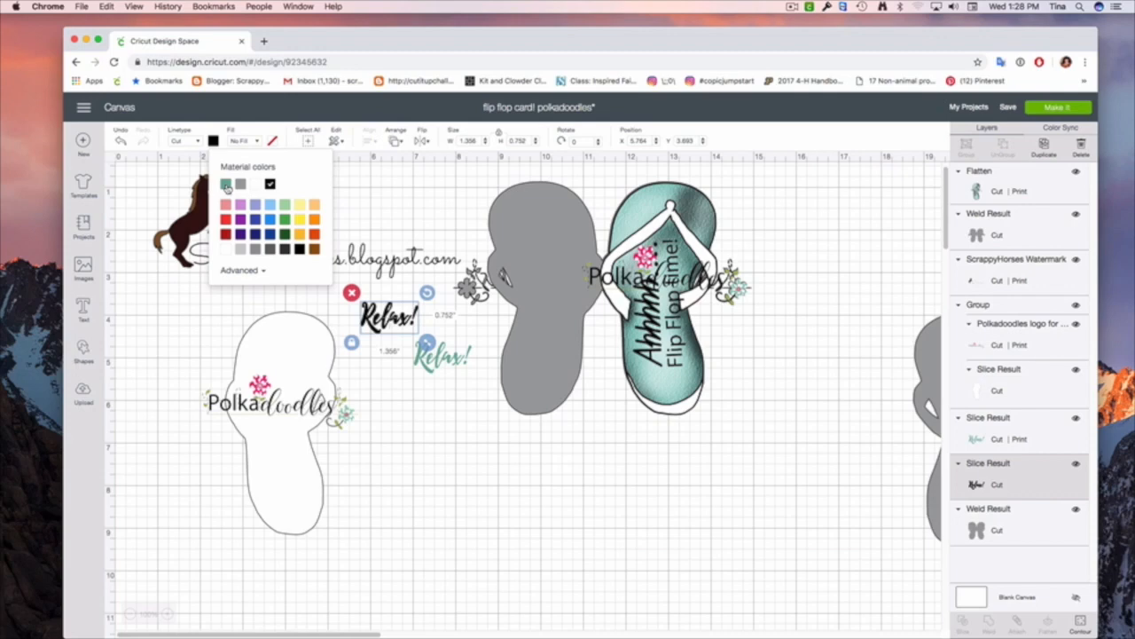
{"action": "left_click", "coordinate": [226, 184]}
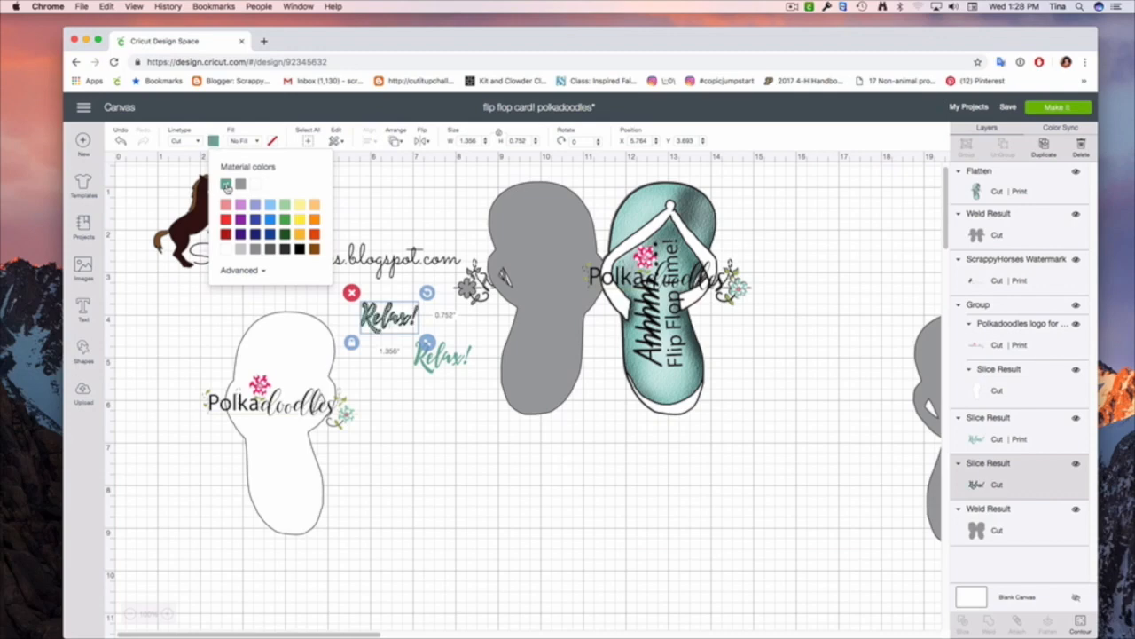
Step: Bring the recolored Relax! to the front and place it on the upper half of the white flip-flop silhouette
{"action": "left_click_drag", "start_coordinate": [388, 316], "coordinate": [405, 464]}
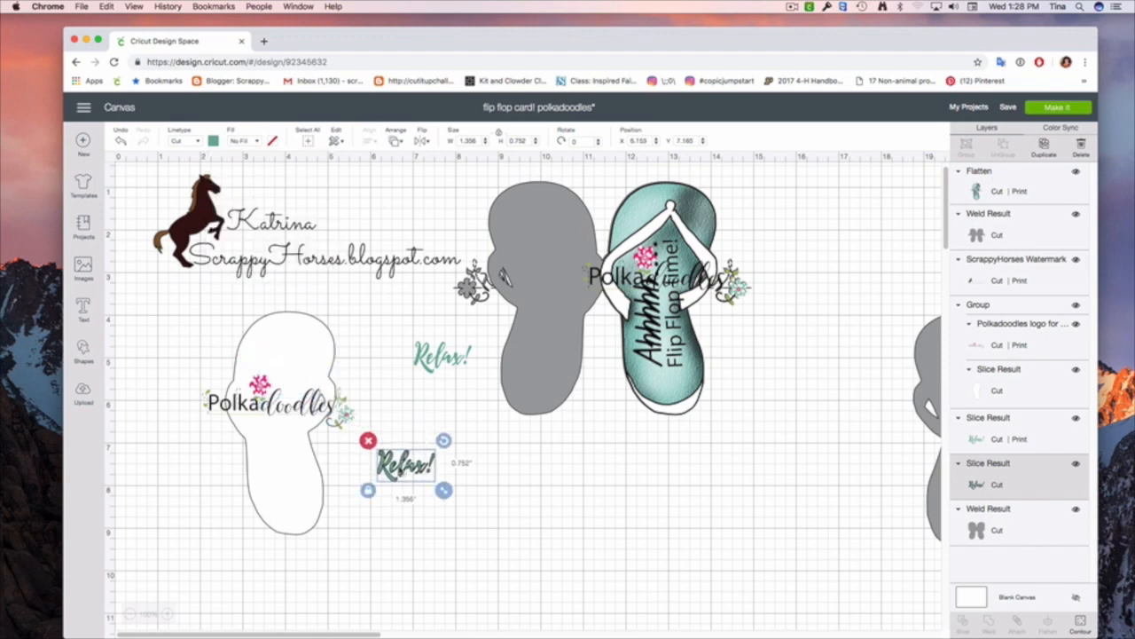
{"action": "right_click", "coordinate": [406, 464]}
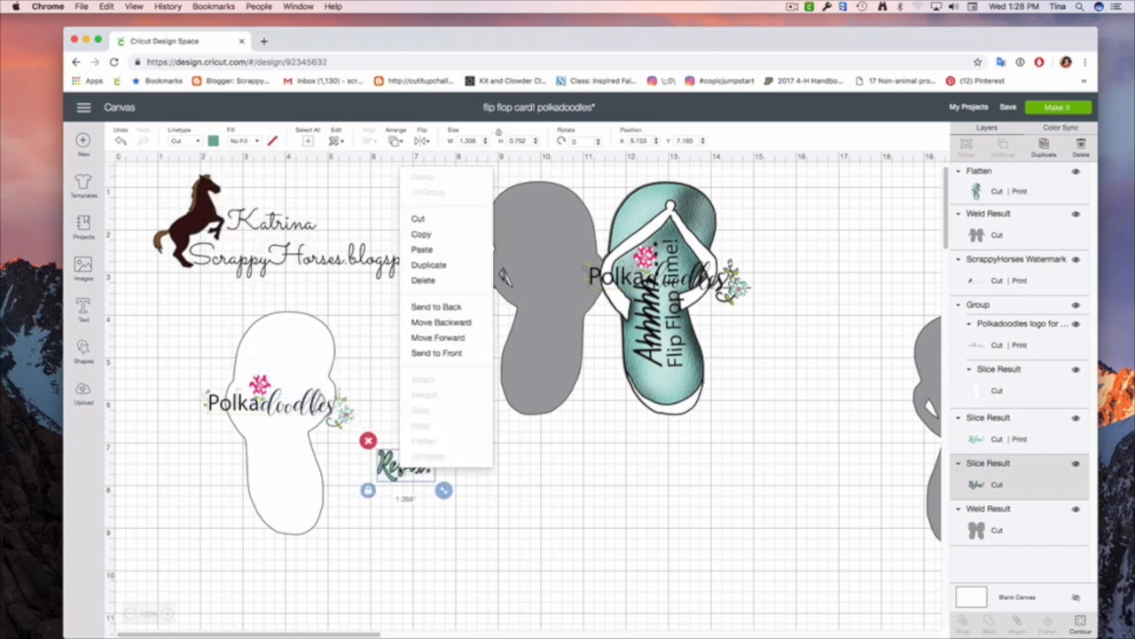
{"action": "left_click", "coordinate": [445, 353]}
{"action": "left_click_drag", "start_coordinate": [424, 468], "coordinate": [297, 395]}
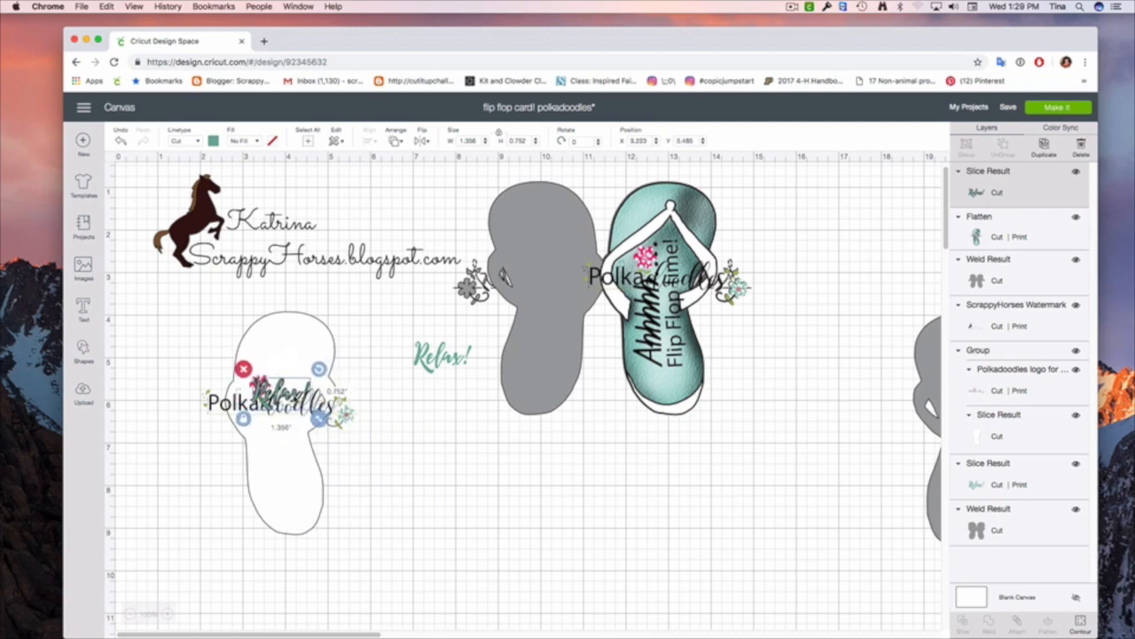
Step: Flatten the white silhouette and its Relax! text into one printable image, and shift it slightly down the canvas
{"action": "left_click", "coordinate": [204, 354]}
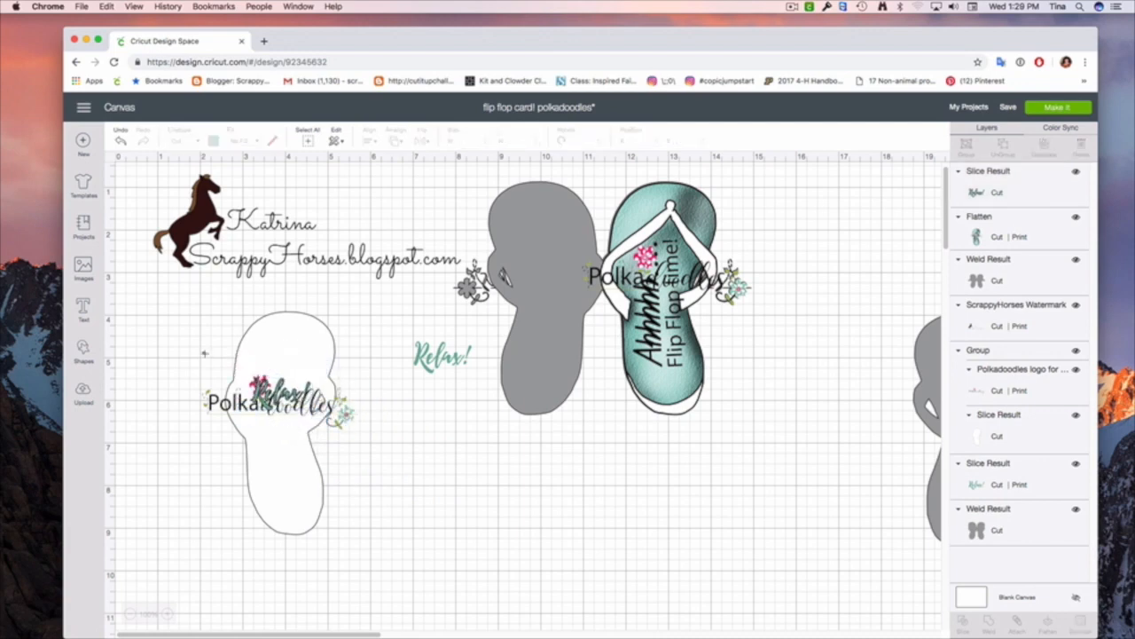
{"action": "left_click_drag", "start_coordinate": [204, 354], "coordinate": [309, 446]}
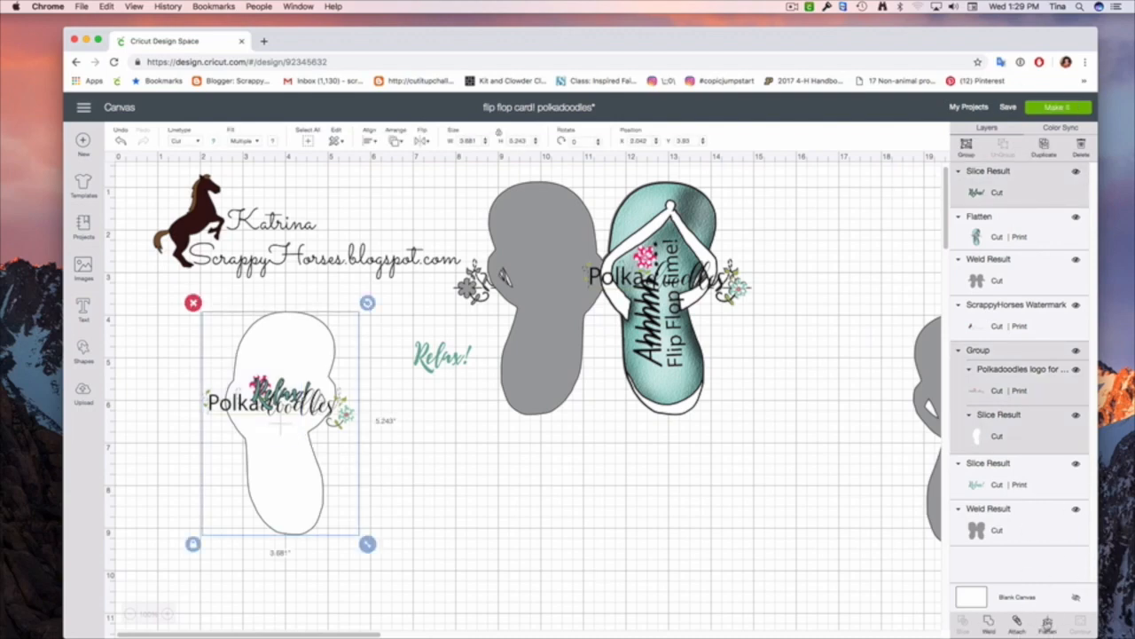
{"action": "left_click", "coordinate": [1047, 623]}
{"action": "left_click_drag", "start_coordinate": [285, 452], "coordinate": [295, 476]}
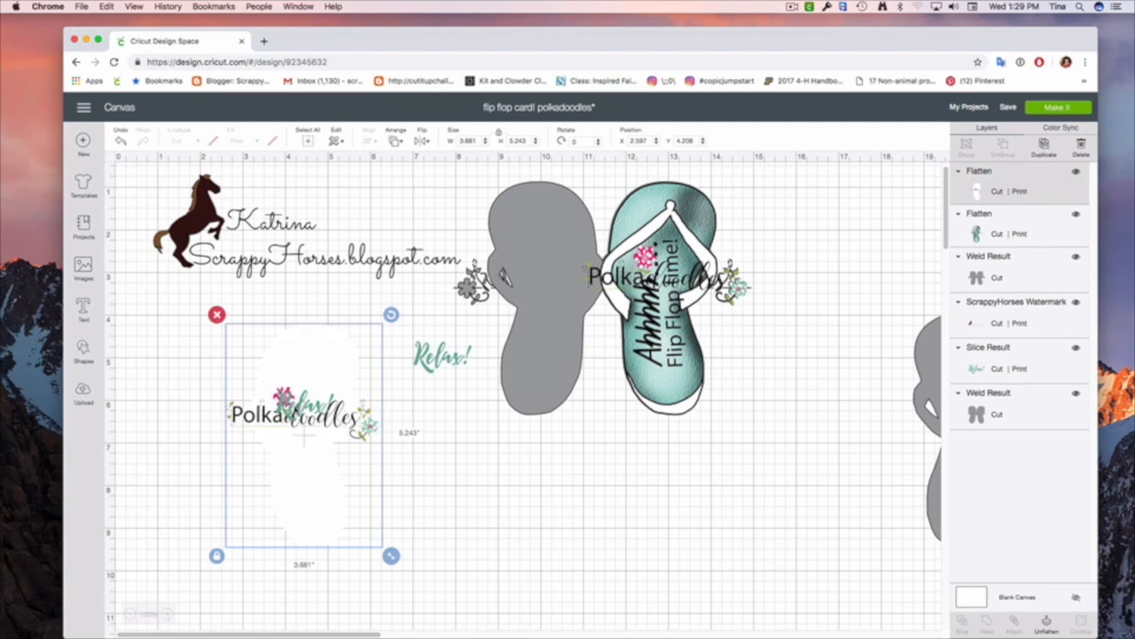
{"action": "left_click_drag", "start_coordinate": [295, 458], "coordinate": [305, 493]}
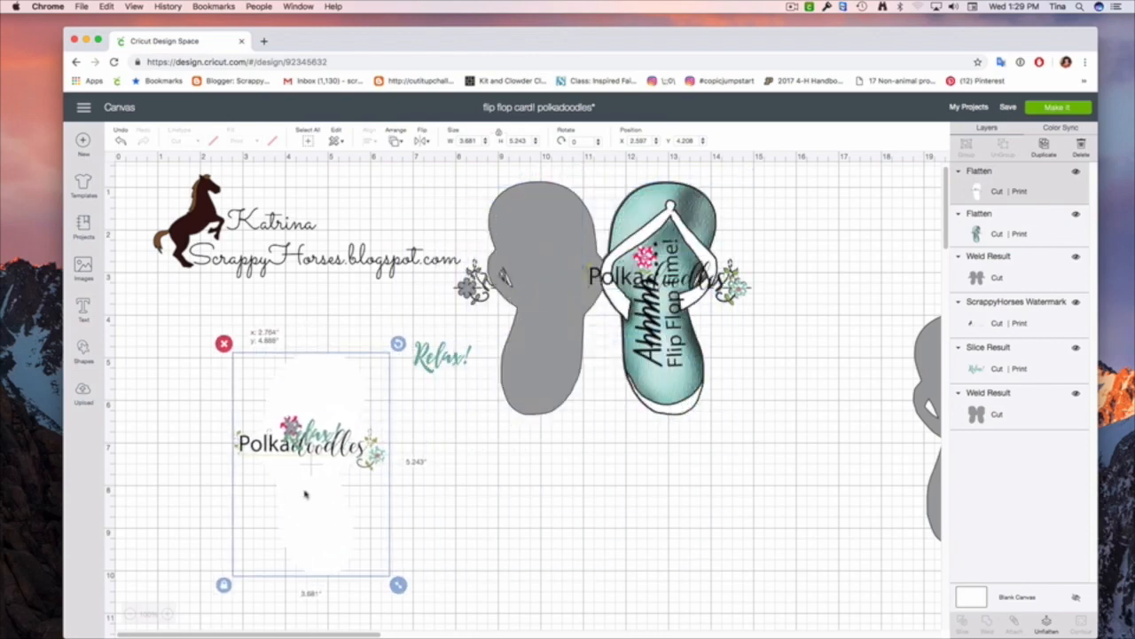
Step: Spread the pieces out: the original gray base nearer the canvas, the flattened white insert at X 1.639, Y 4.722, and the teal flip flop beside it
{"action": "left_click_drag", "start_coordinate": [929, 408], "coordinate": [852, 430]}
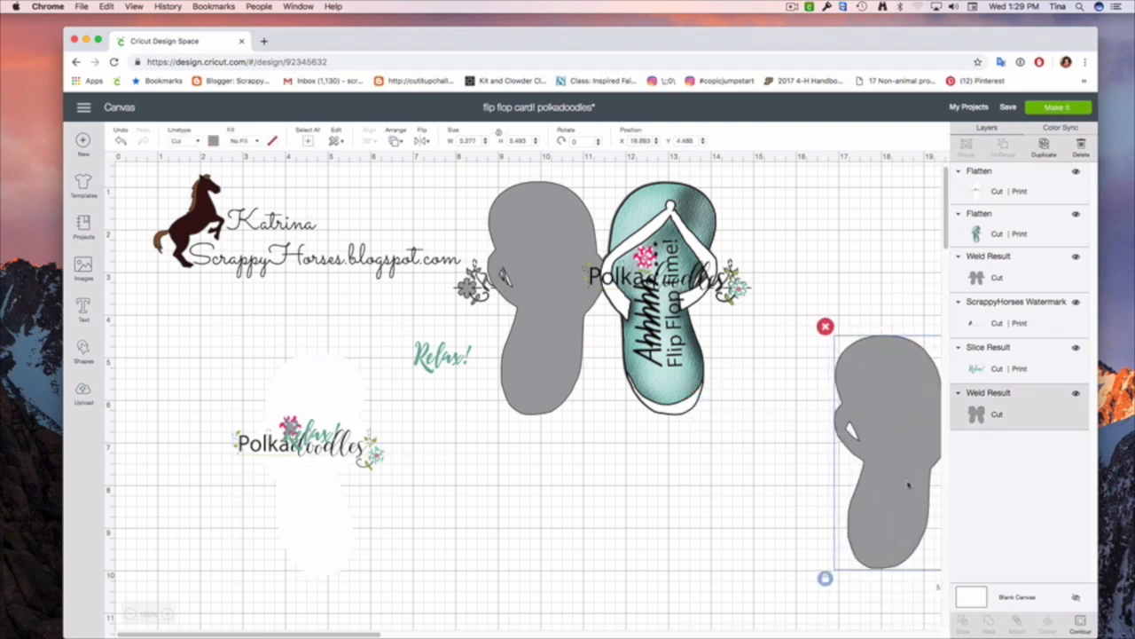
{"action": "left_click_drag", "start_coordinate": [314, 506], "coordinate": [299, 471]}
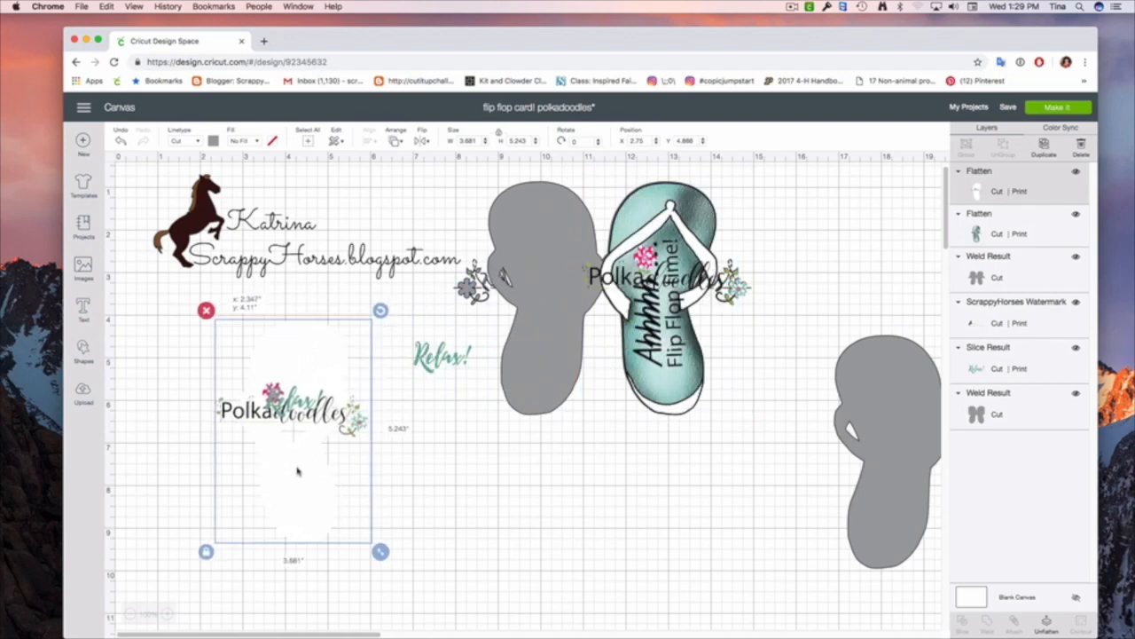
{"action": "left_click_drag", "start_coordinate": [380, 552], "coordinate": [393, 570]}
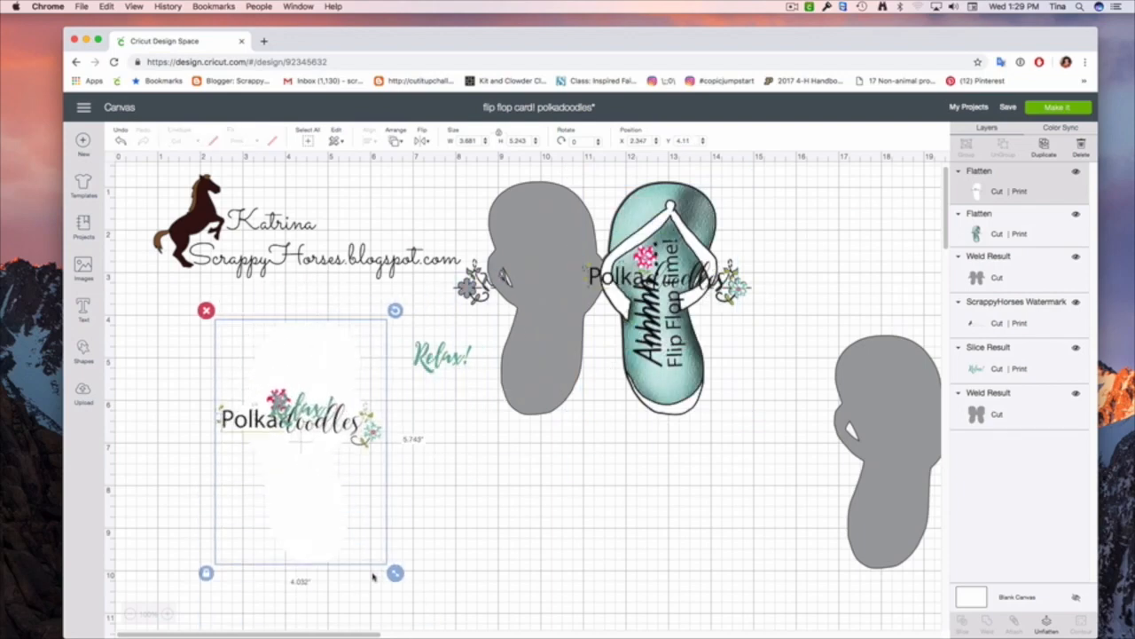
{"action": "left_click", "coordinate": [123, 140]}
{"action": "left_click_drag", "start_coordinate": [315, 391], "coordinate": [284, 416]}
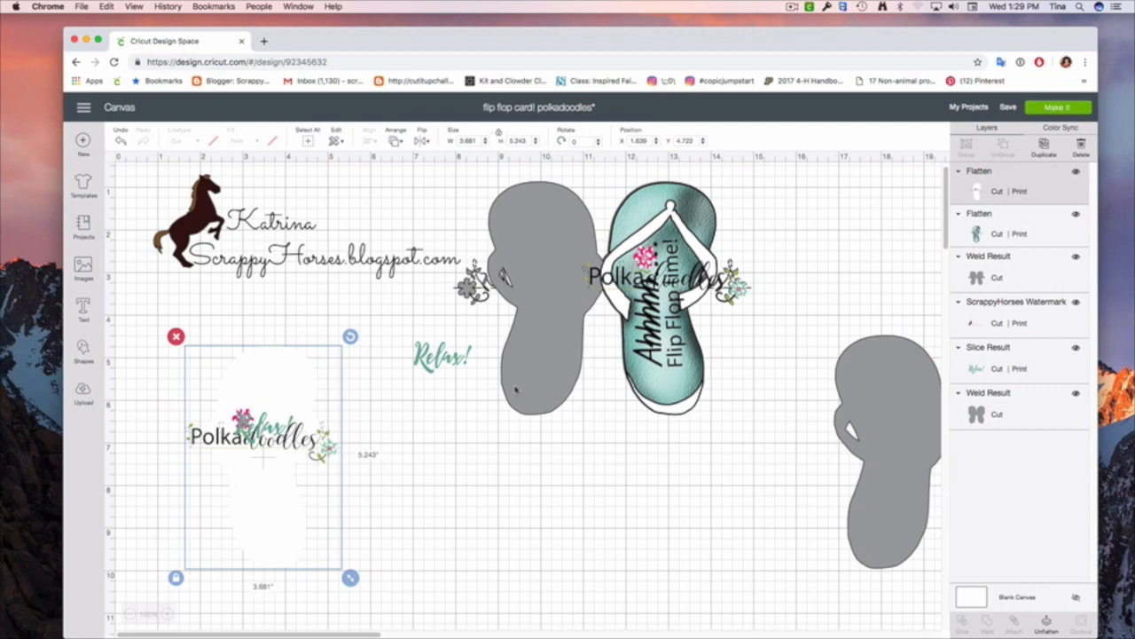
{"action": "left_click_drag", "start_coordinate": [671, 388], "coordinate": [392, 579]}
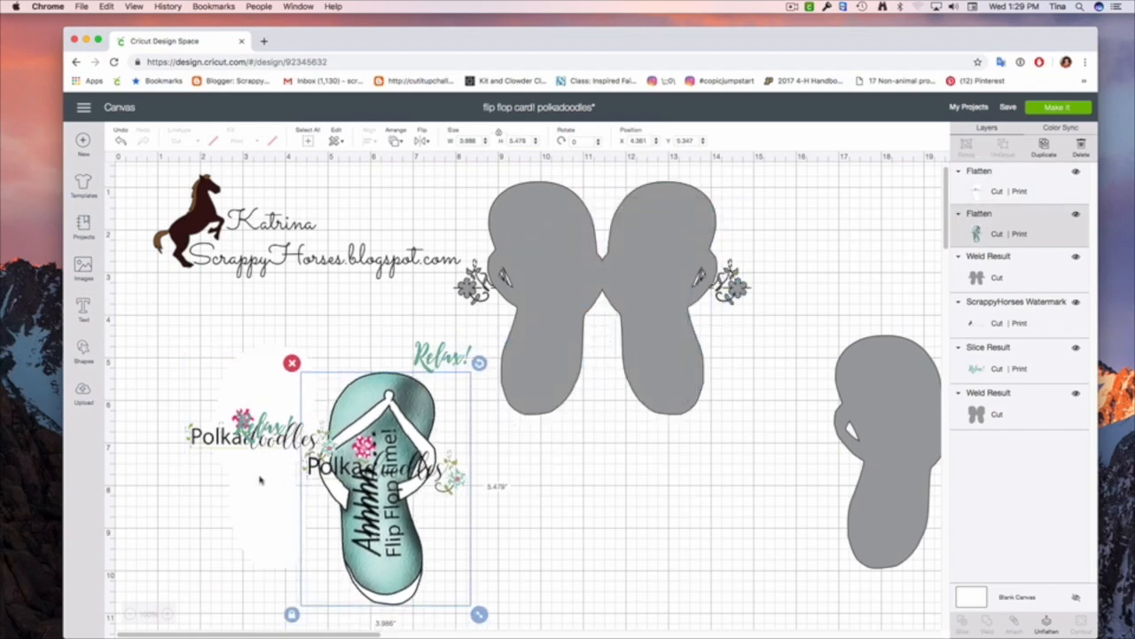
{"action": "left_click", "coordinate": [642, 544]}
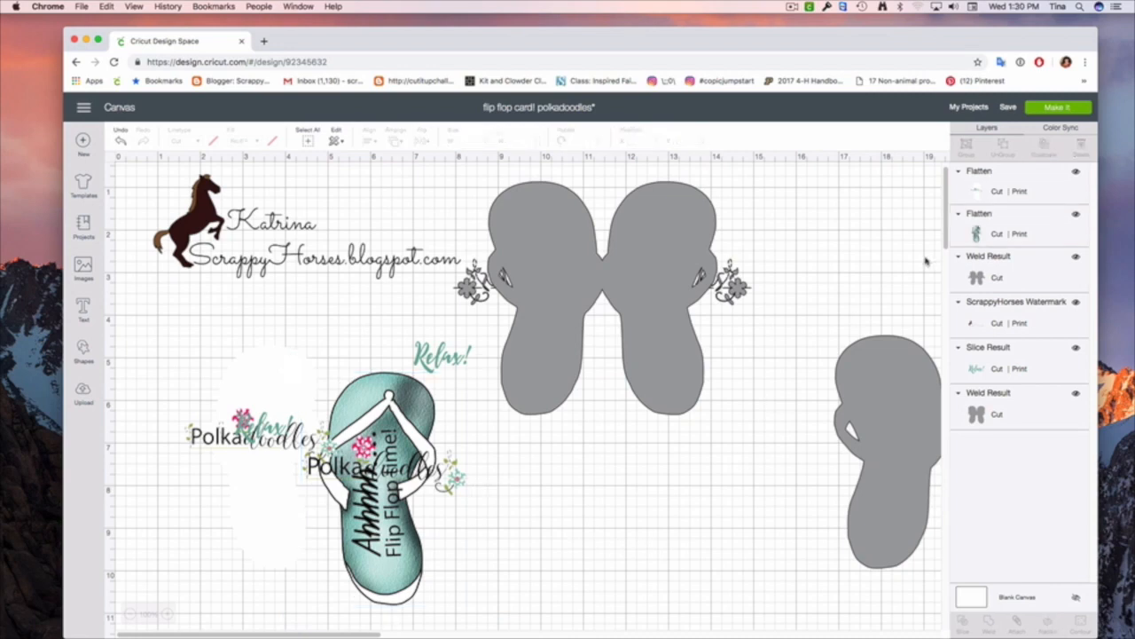
Step: Prepare the project for making, check the layout of all three mats, and continue to the print and cut stage
{"action": "left_click", "coordinate": [1057, 107]}
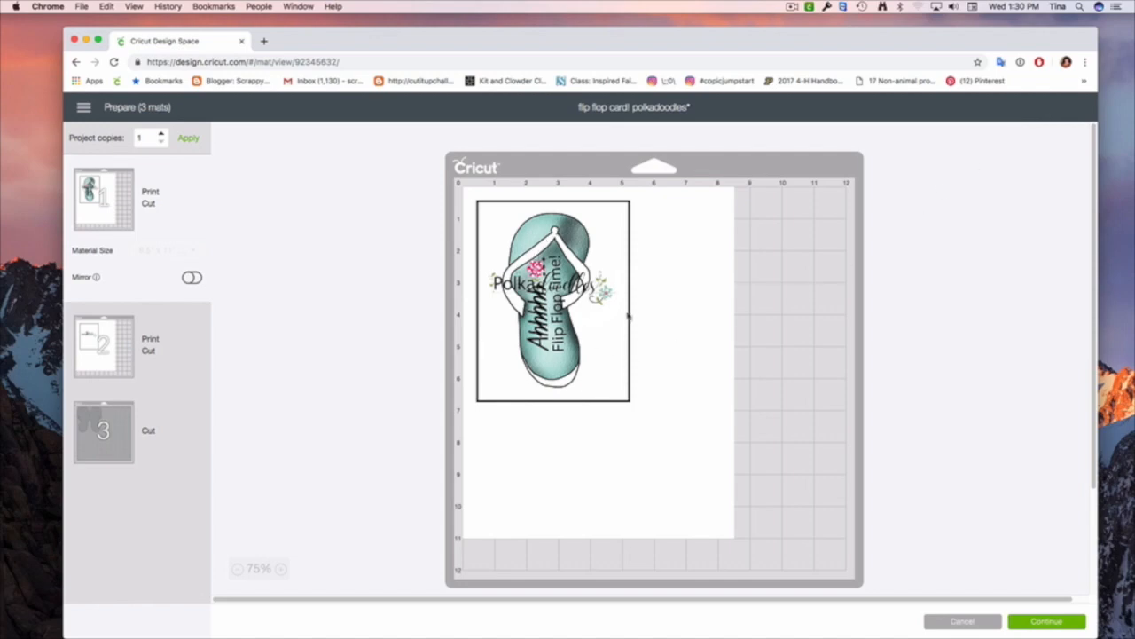
{"action": "left_click", "coordinate": [85, 357]}
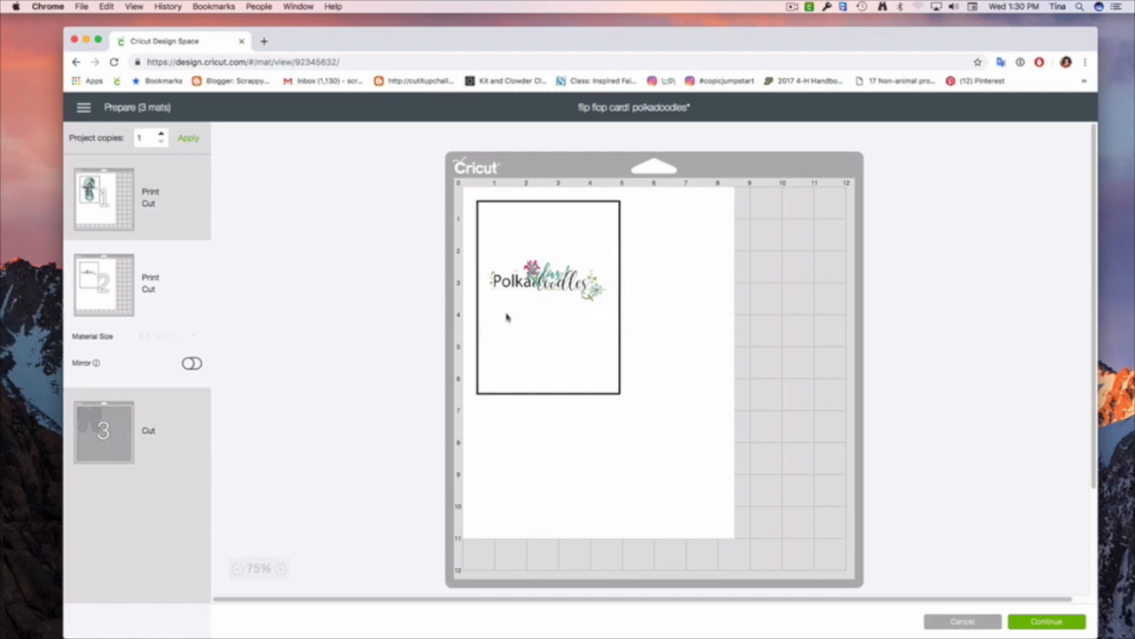
{"action": "left_click", "coordinate": [94, 435]}
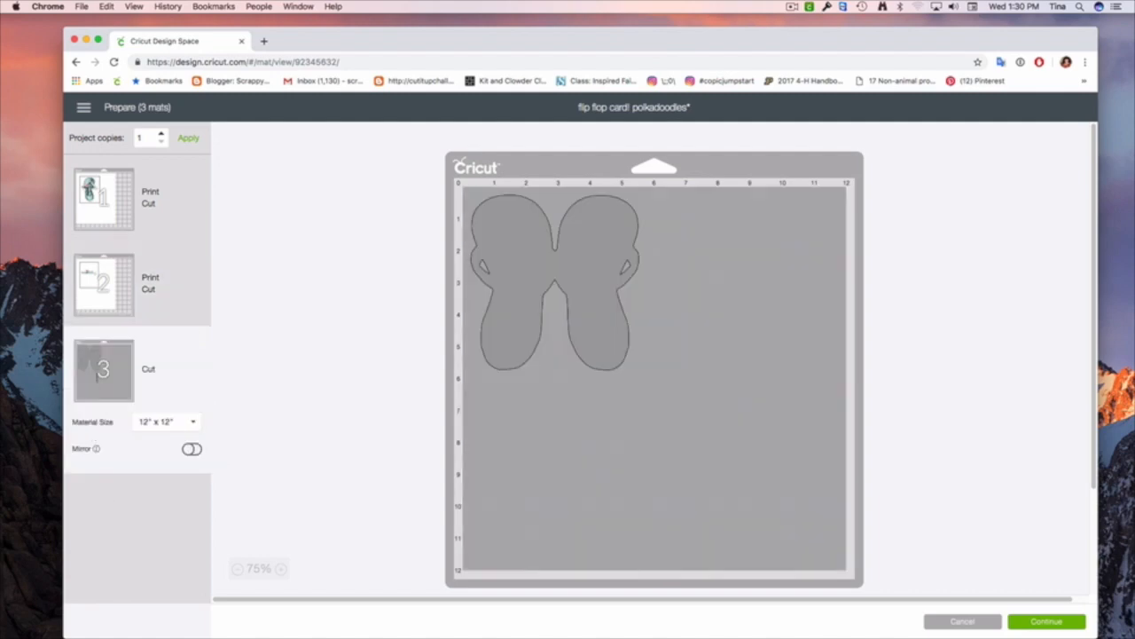
{"action": "left_click", "coordinate": [122, 221]}
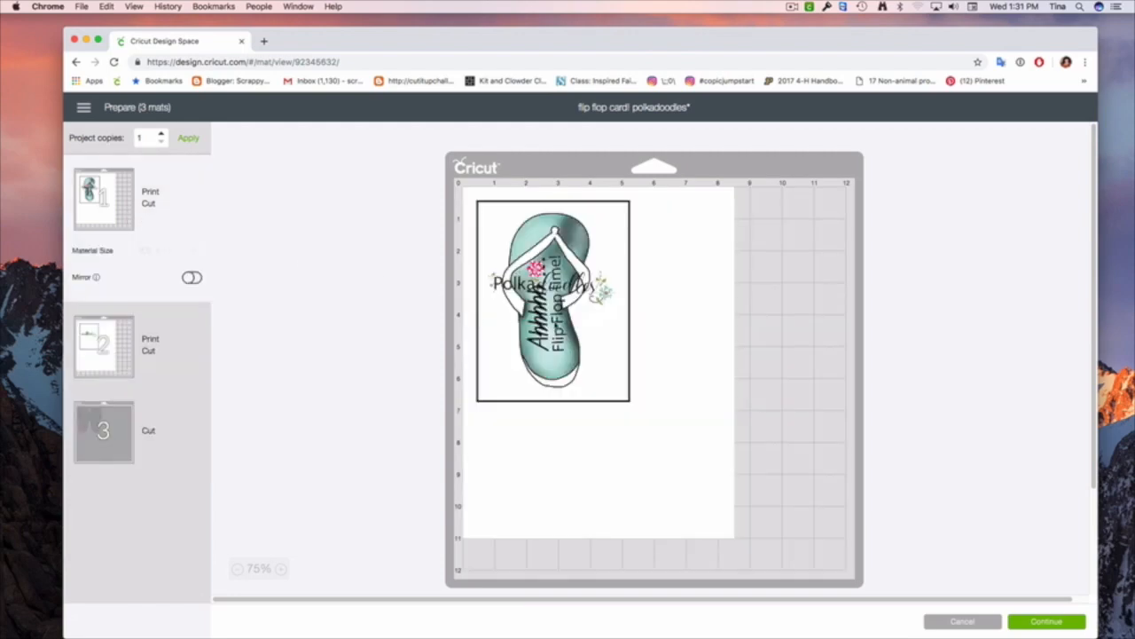
{"action": "left_click", "coordinate": [113, 364]}
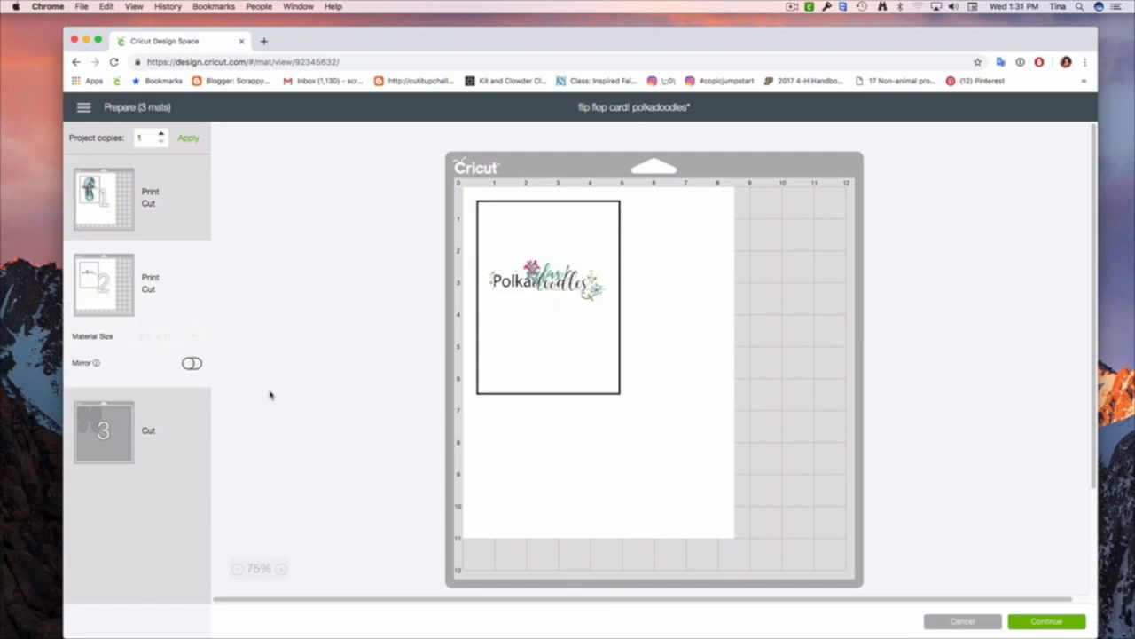
{"action": "left_click", "coordinate": [109, 430]}
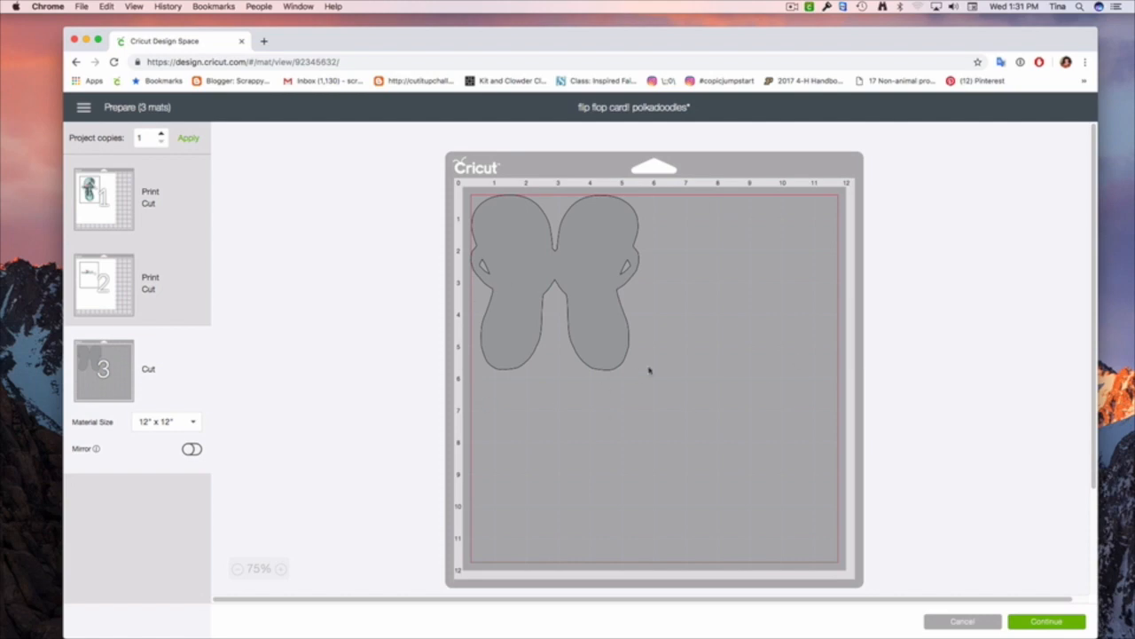
{"action": "left_click", "coordinate": [132, 226]}
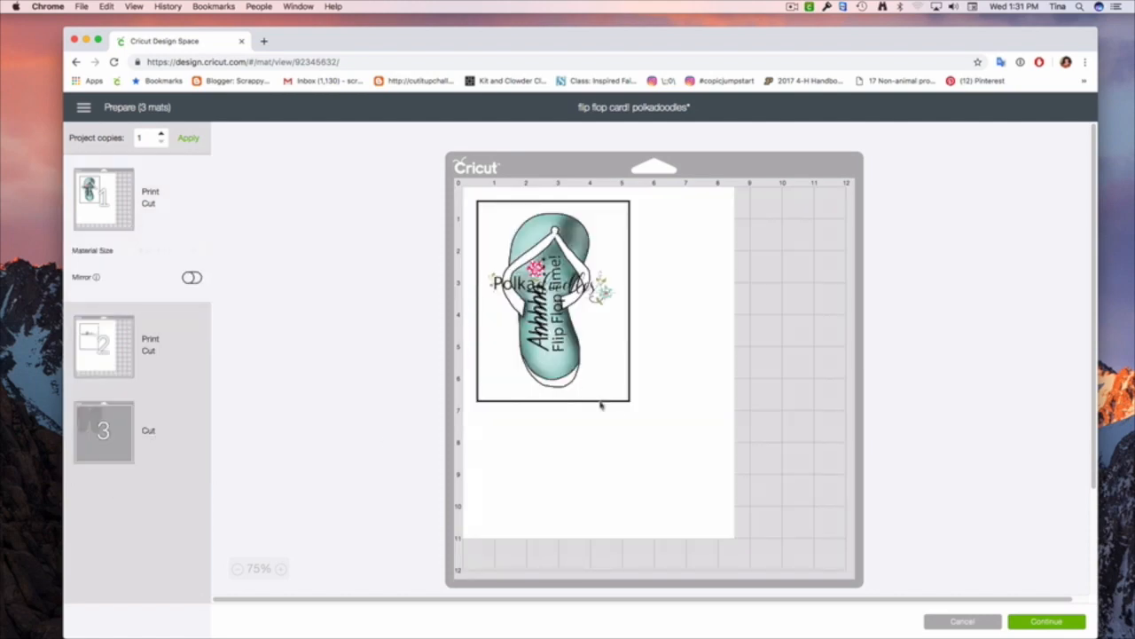
{"action": "left_click", "coordinate": [1052, 622]}
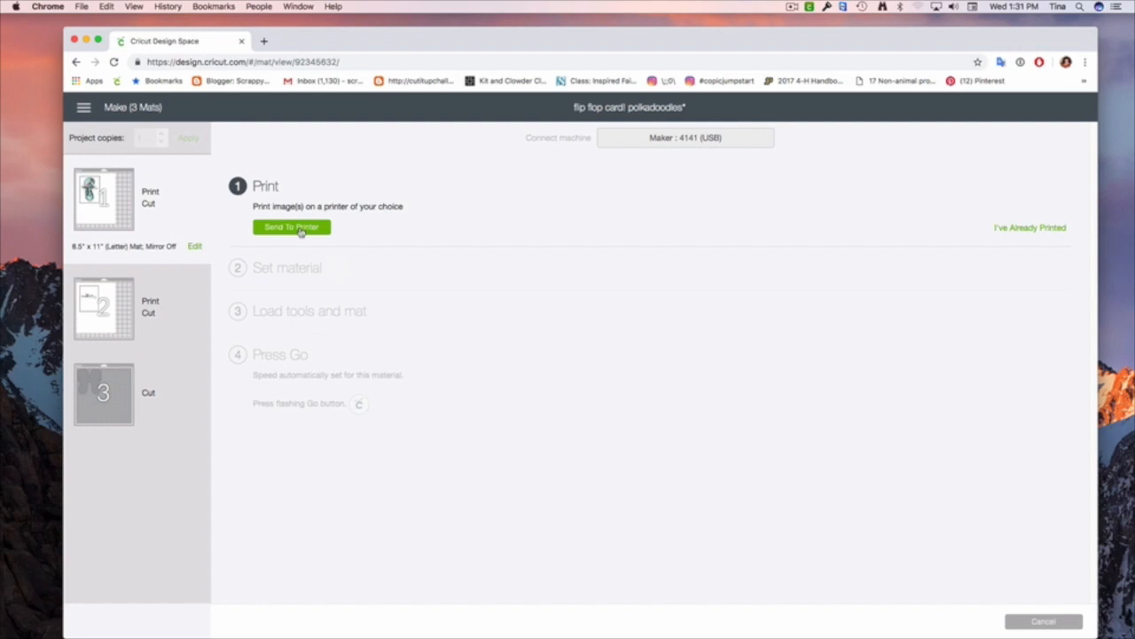
Step: Send the first mat to print with Use System Dialog turned on, and move the browser window down to uncover the system print dialog
{"action": "left_click", "coordinate": [300, 230]}
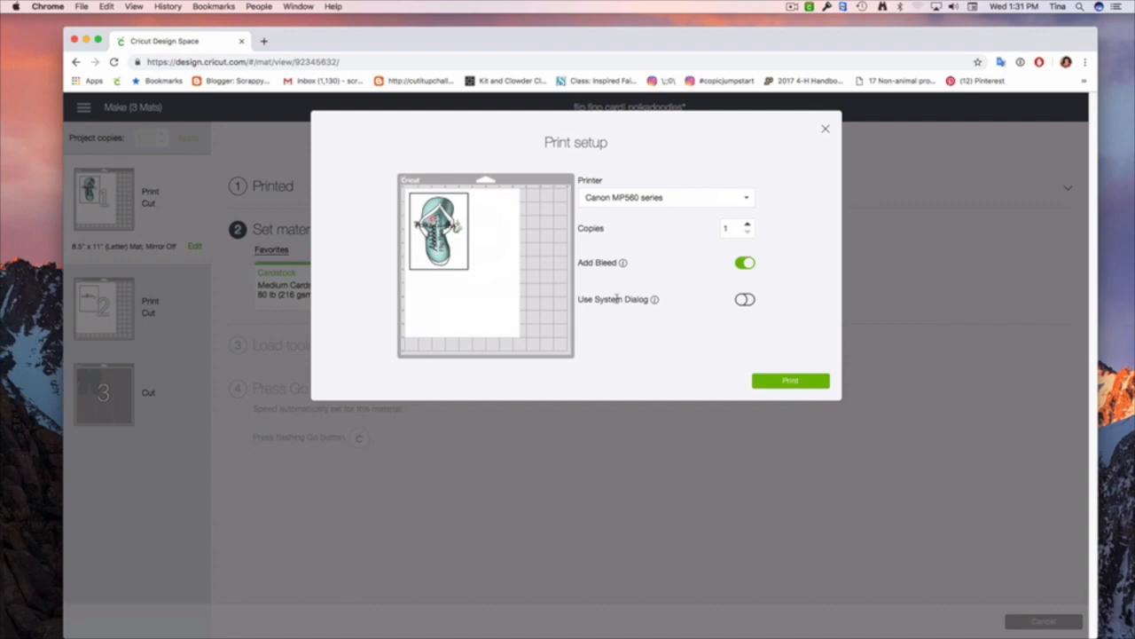
{"action": "left_click", "coordinate": [746, 299]}
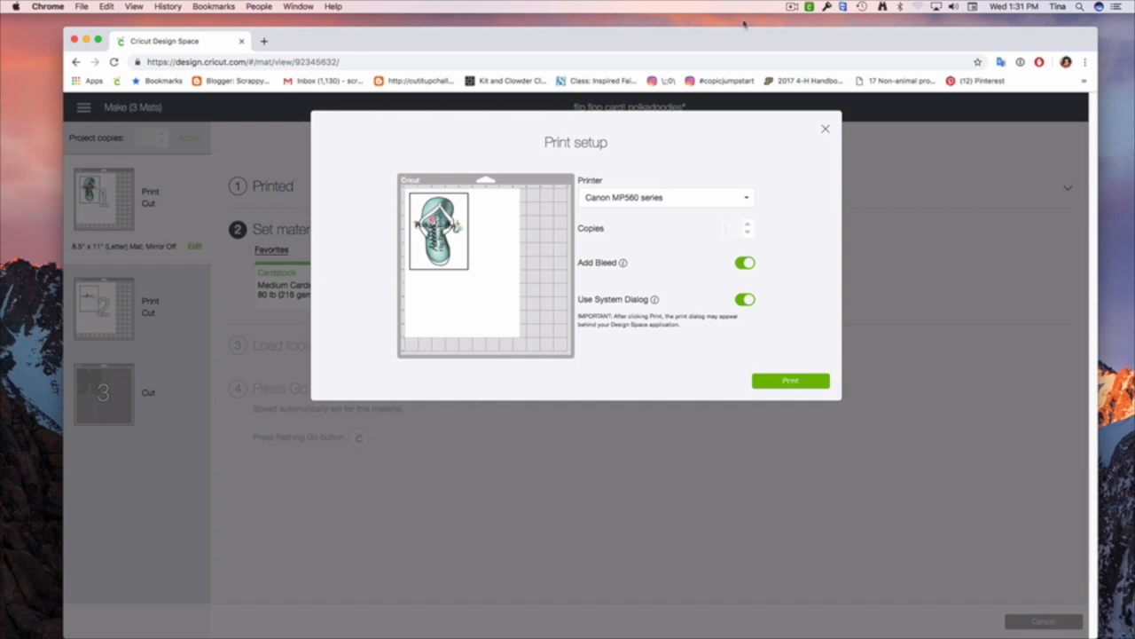
{"action": "left_click", "coordinate": [783, 385]}
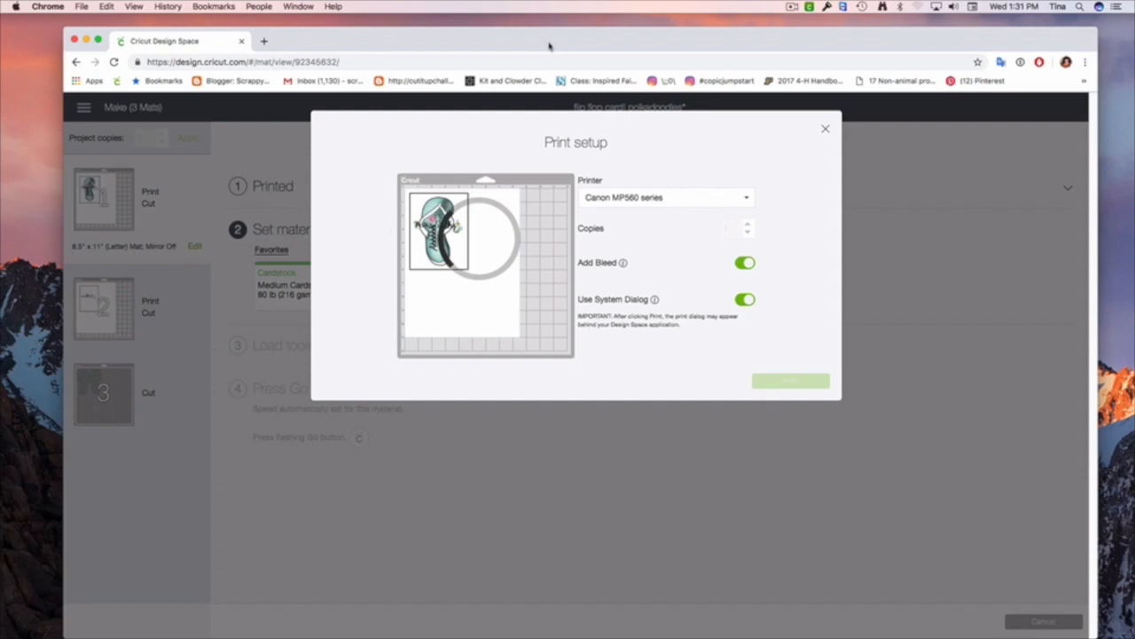
{"action": "left_click_drag", "start_coordinate": [550, 45], "coordinate": [558, 165]}
{"action": "left_click", "coordinate": [562, 117]}
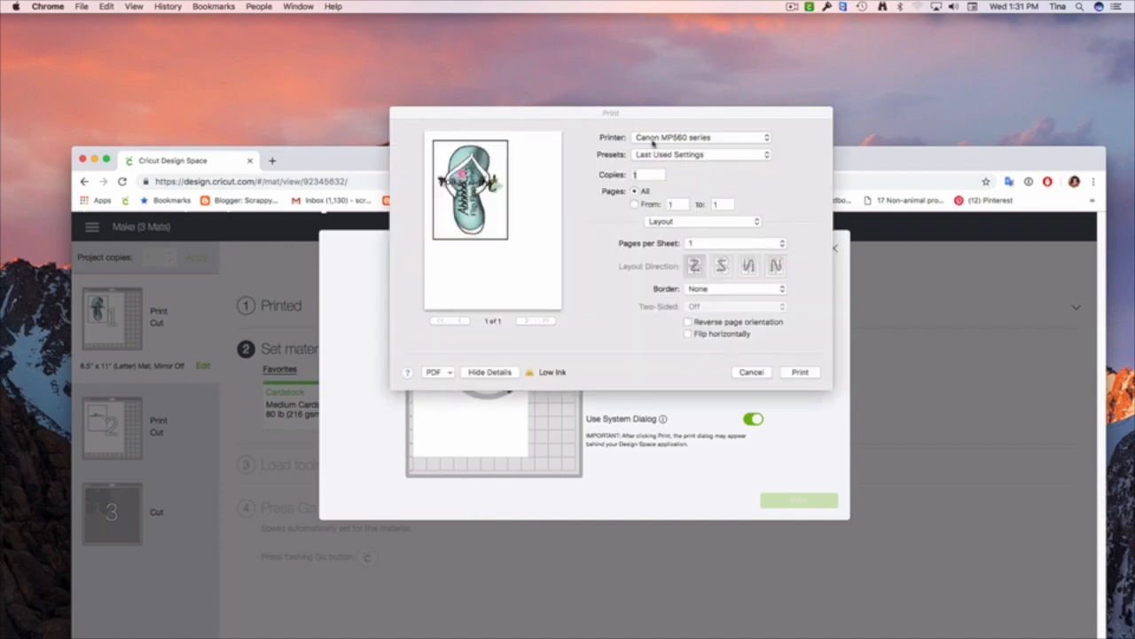
Step: Select the EPSON SC-P400 Series printer, show its Printer Settings, cancel the print dialog and move the browser window back up
{"action": "left_click", "coordinate": [768, 140]}
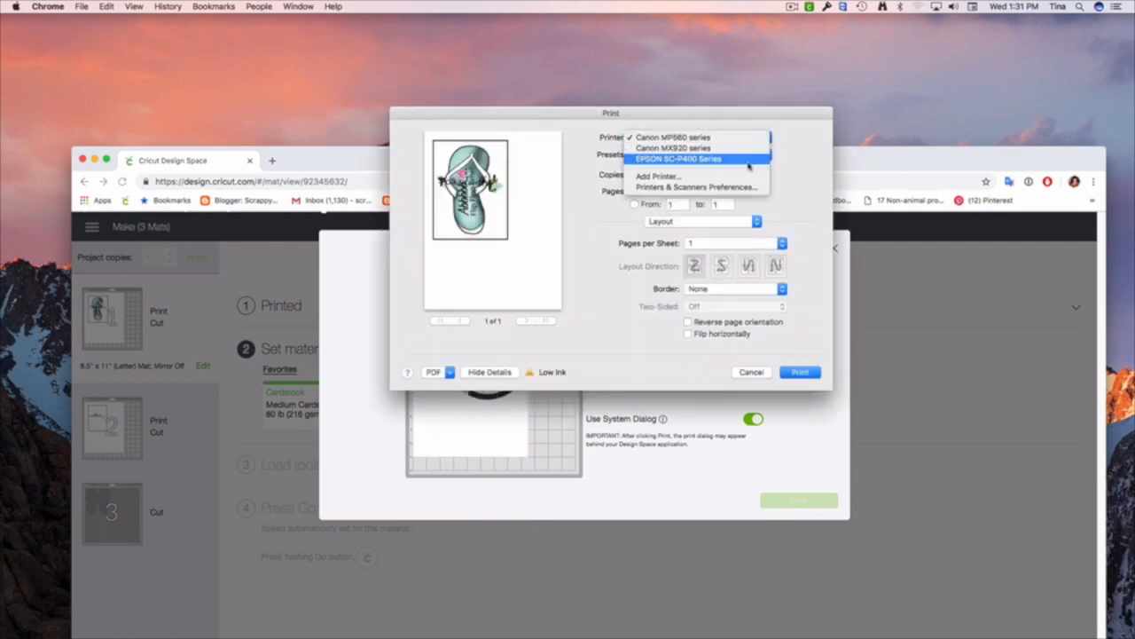
{"action": "left_click", "coordinate": [750, 165]}
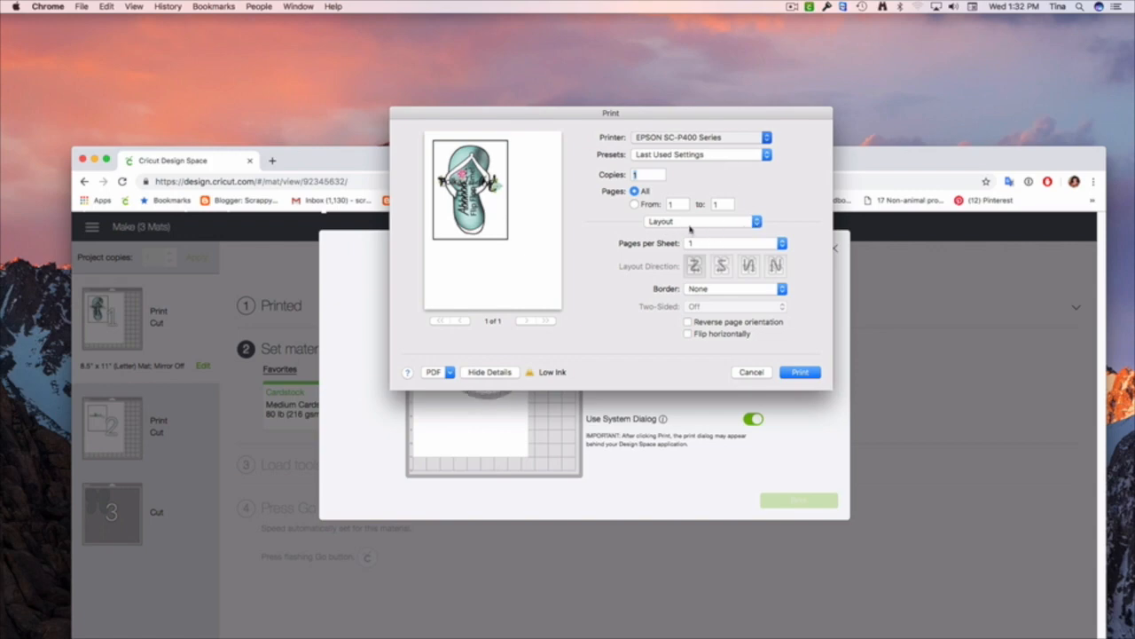
{"action": "left_click", "coordinate": [754, 221]}
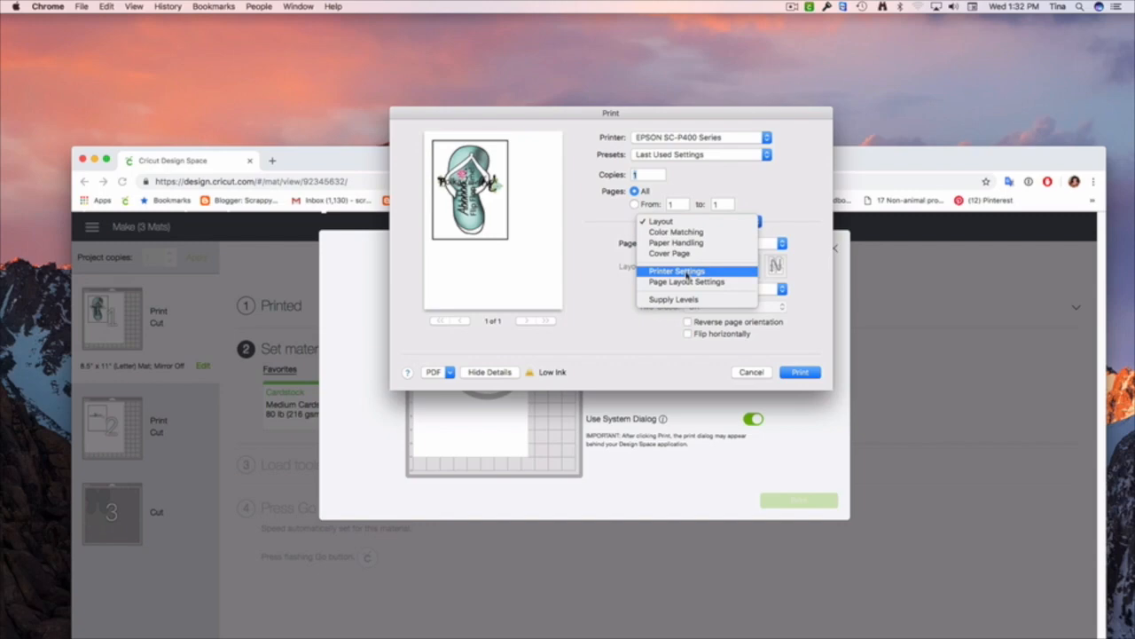
{"action": "left_click", "coordinate": [687, 272]}
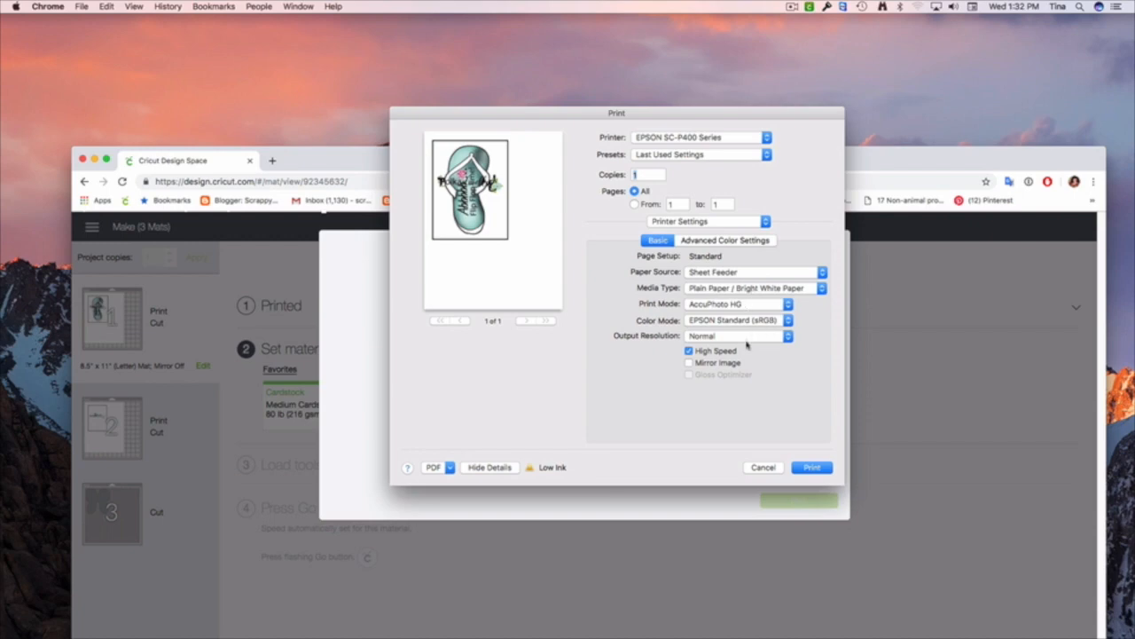
{"action": "left_click", "coordinate": [761, 467]}
{"action": "left_click_drag", "start_coordinate": [604, 154], "coordinate": [602, 46]}
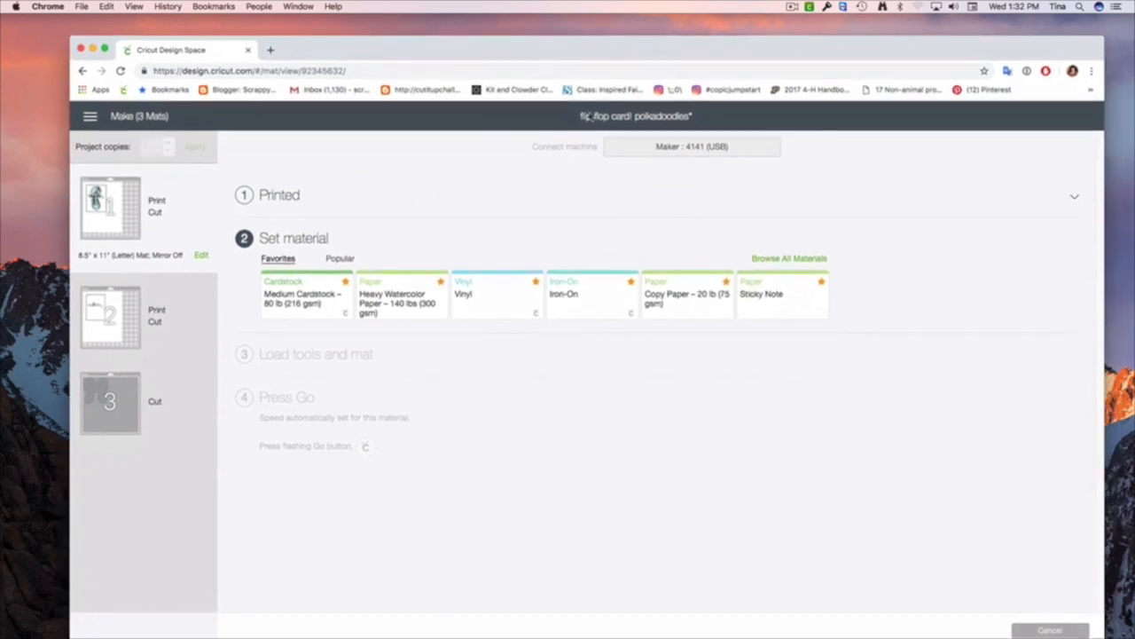
Step: Set the material to Medium Cardstock – 80 lb (216 gsm), preview the second mat, and cancel the cut
{"action": "left_click", "coordinate": [300, 303]}
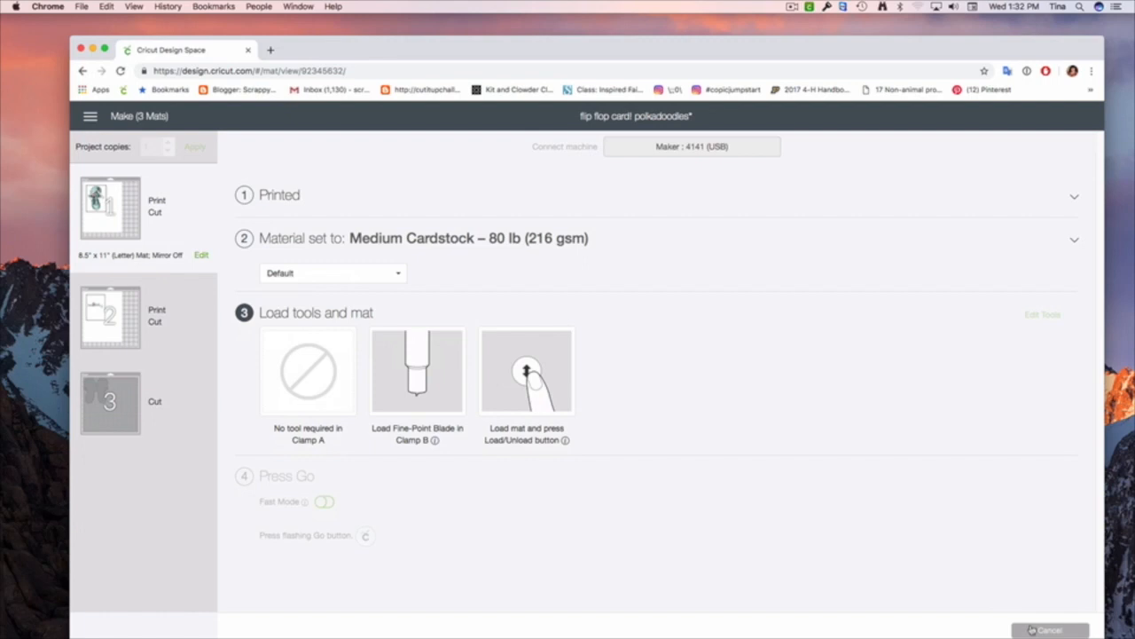
{"action": "mouse_move", "coordinate": [105, 310]}
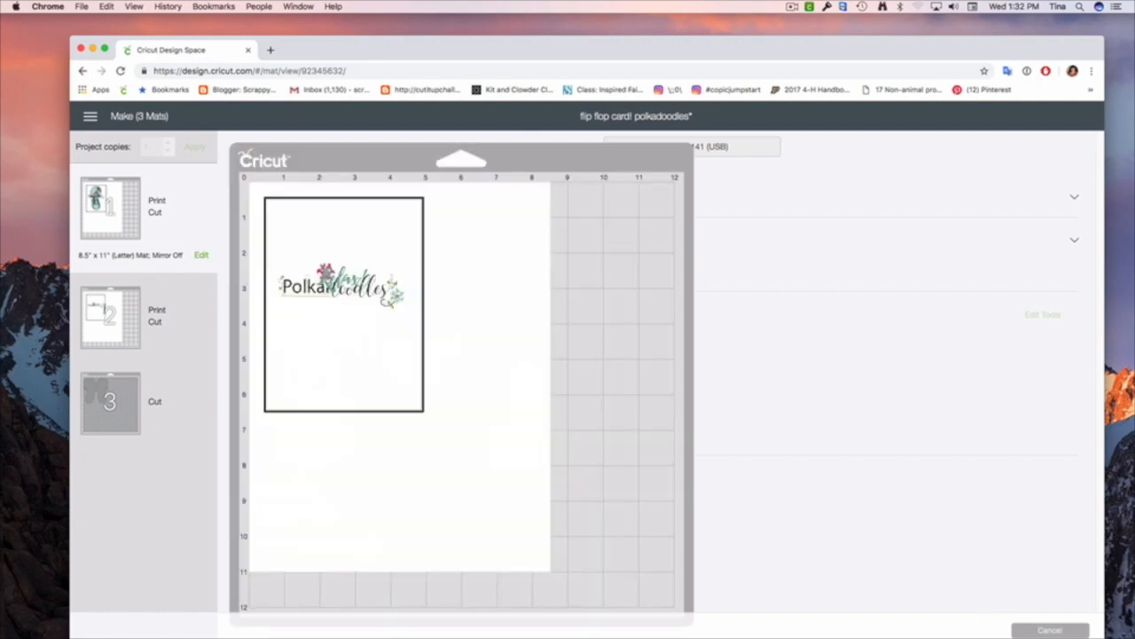
{"action": "left_click", "coordinate": [1056, 631]}
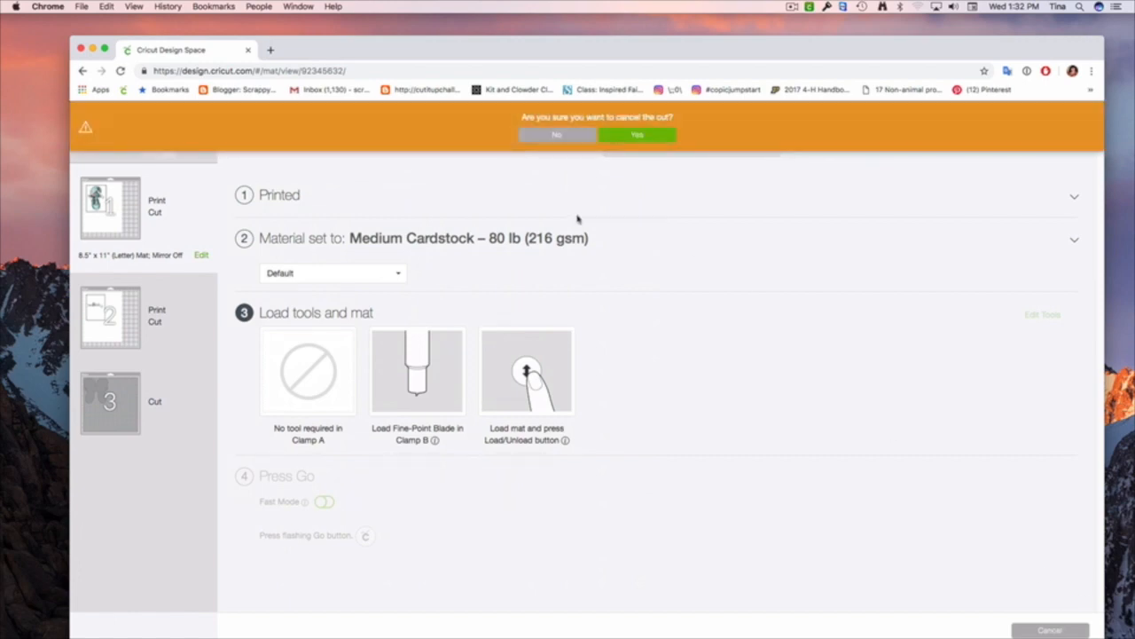
{"action": "left_click", "coordinate": [624, 136]}
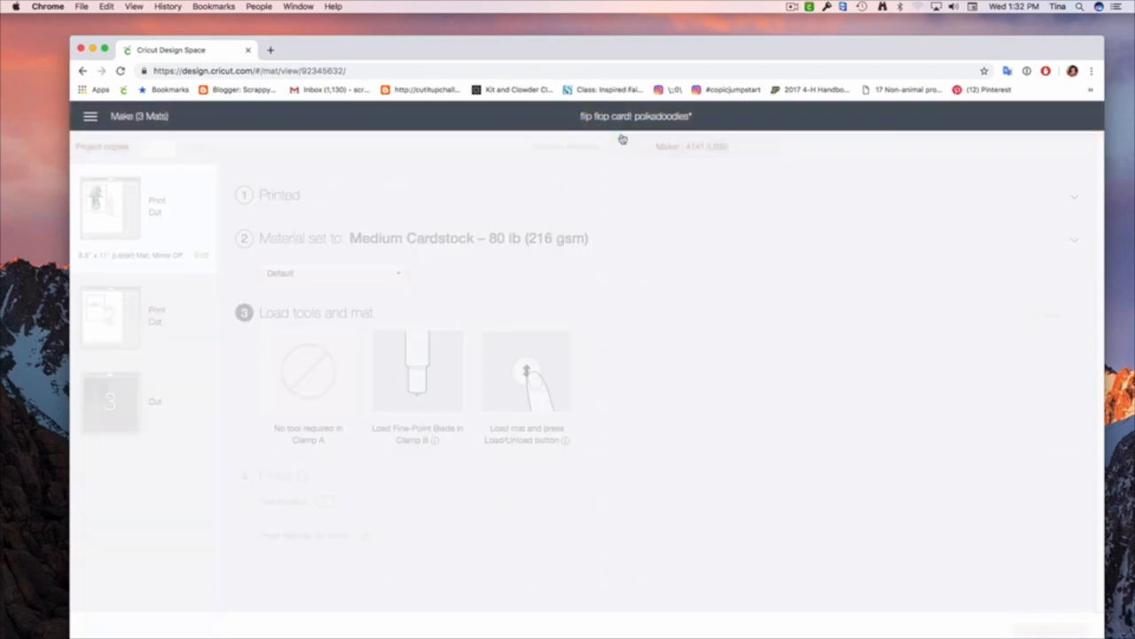